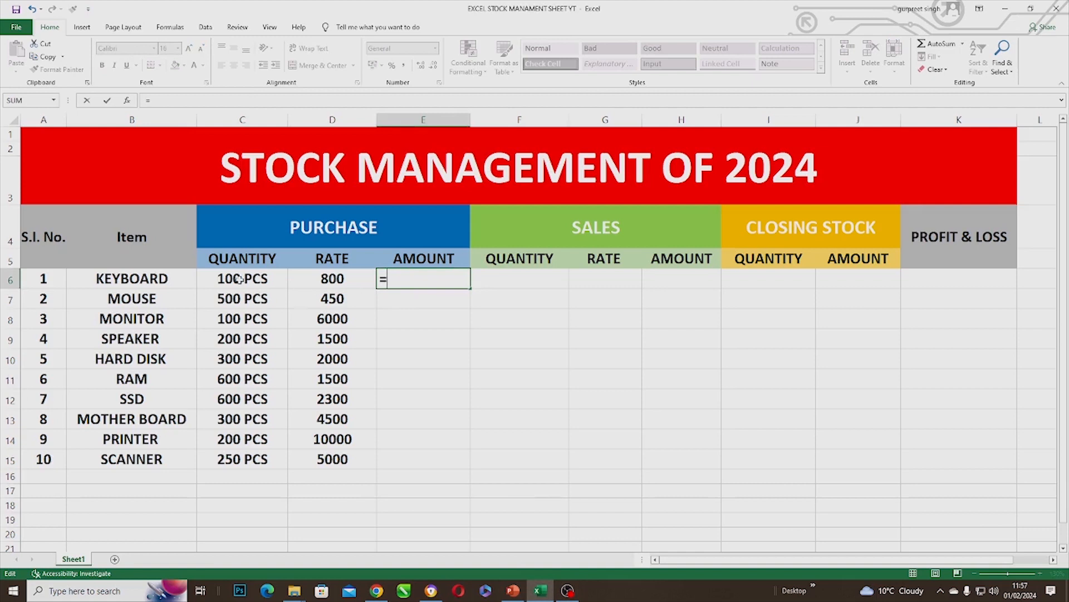
# Calculate the keyboard's purchase amount in E6 as =C6*D6 and fill the formula down to E15.
pyautogui.click(238, 279)
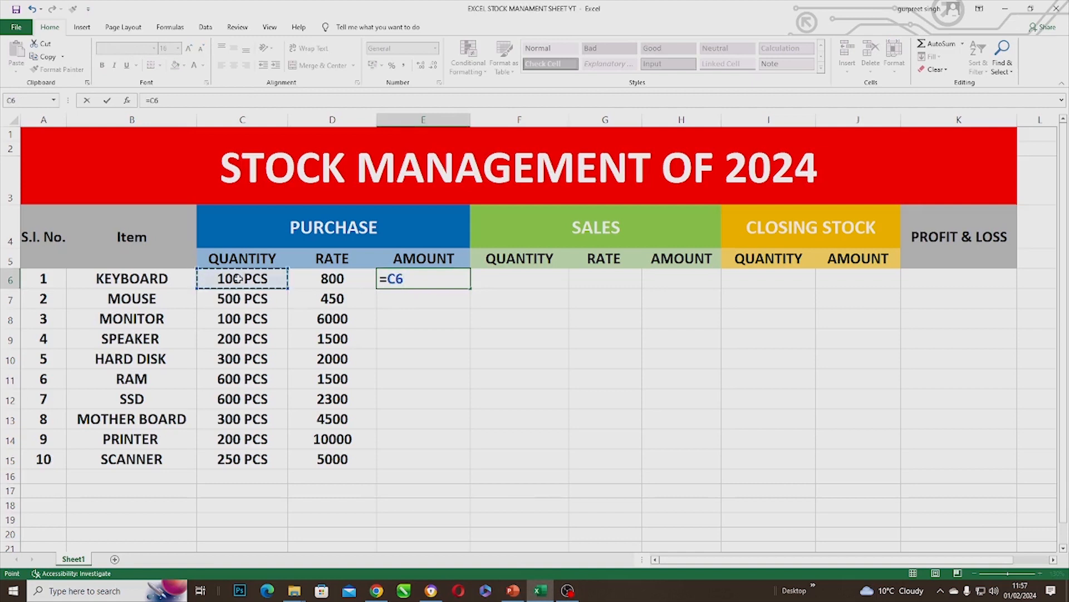
pyautogui.write('*')
pyautogui.click(328, 282)
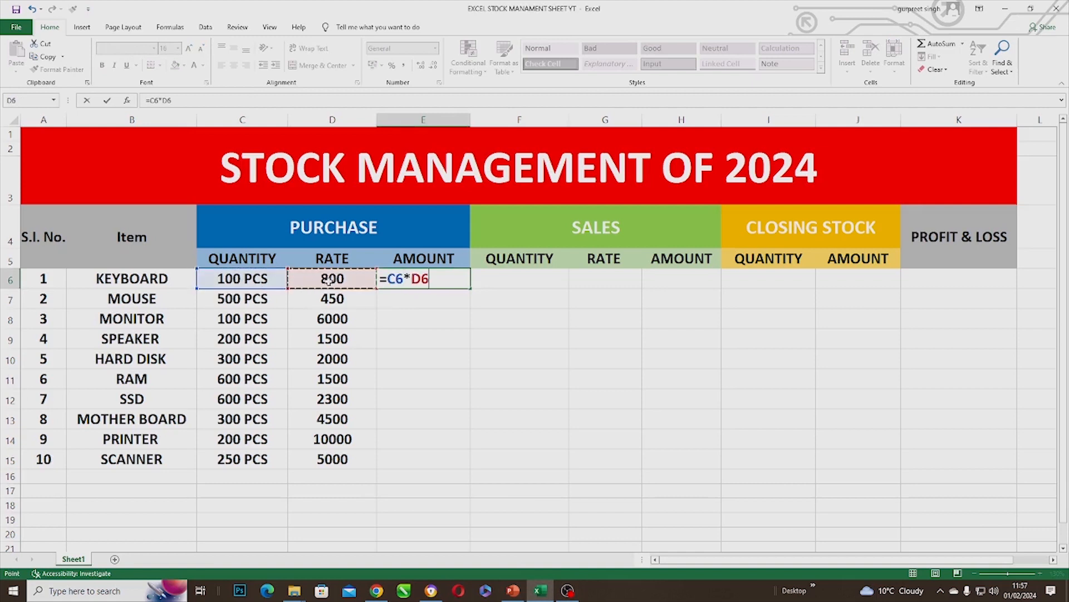
pyautogui.press('Return')
pyautogui.click(408, 279)
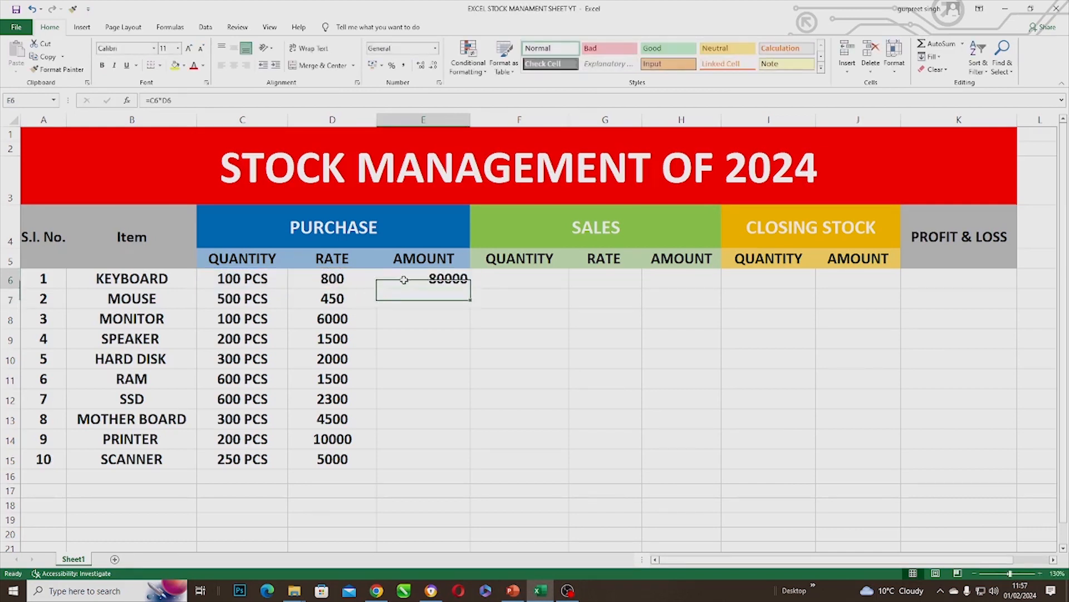
pyautogui.moveTo(471, 289); pyautogui.dragTo(465, 469)
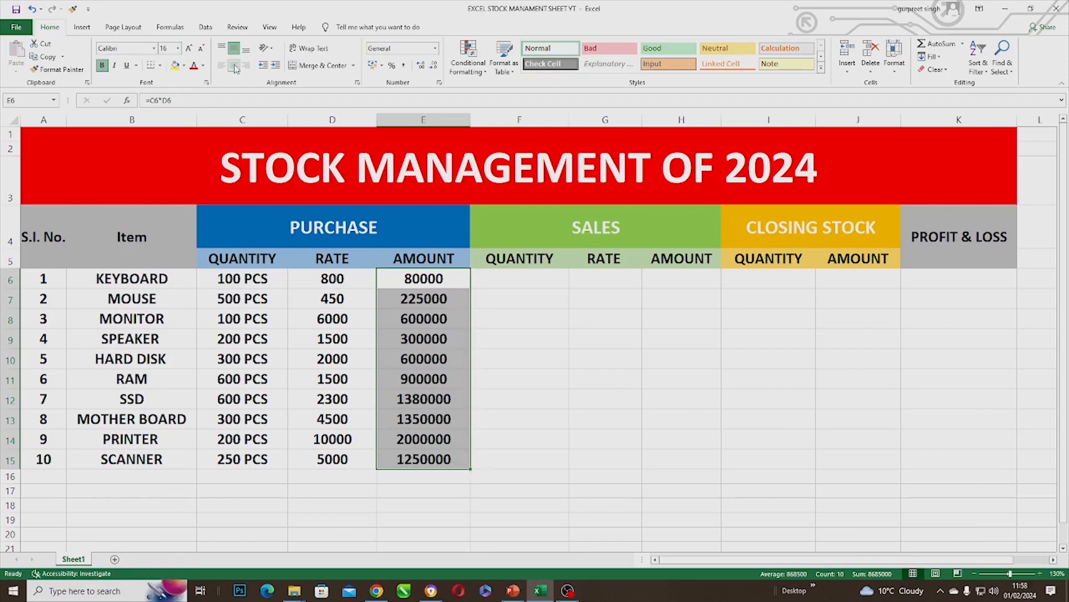
# Enter the sales quantities for keyboard through hard disk in F6:F10: 50, 300, 50, 100 and 150.
pyautogui.click(497, 282)
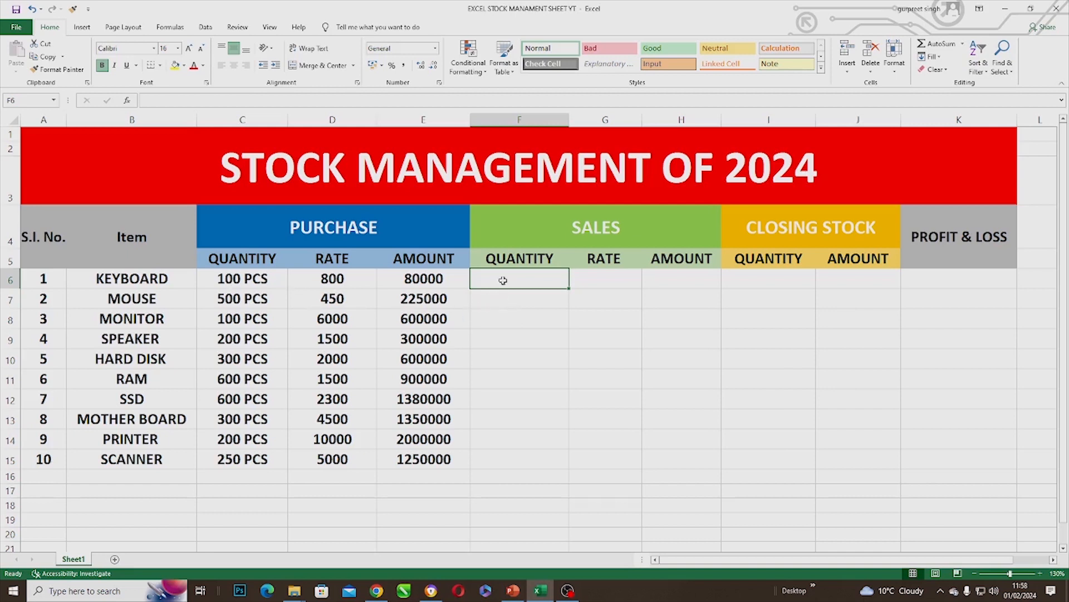
pyautogui.write('50')
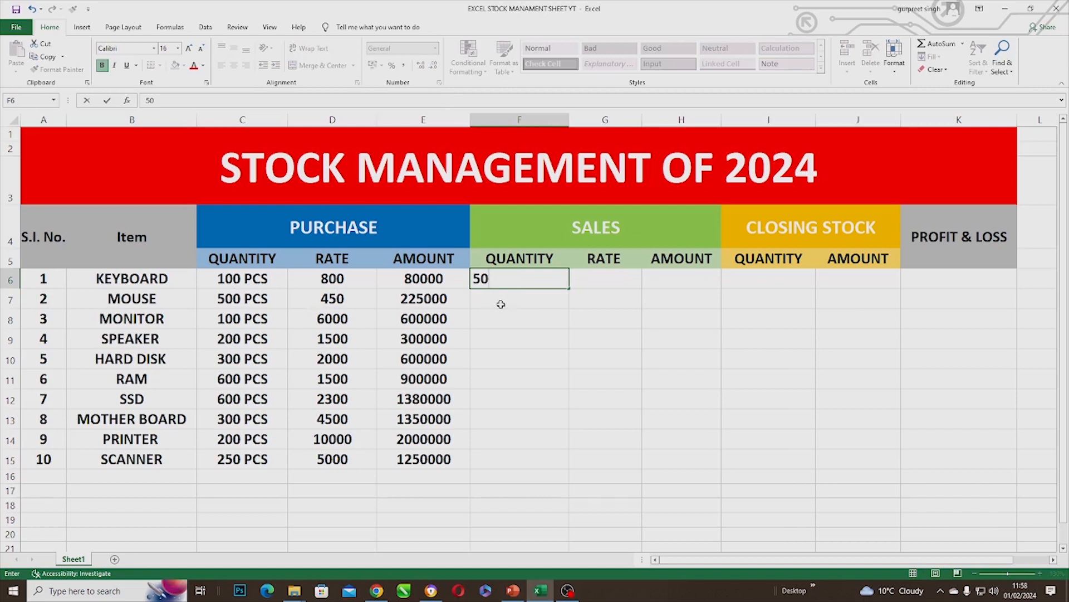
pyautogui.press('Return')
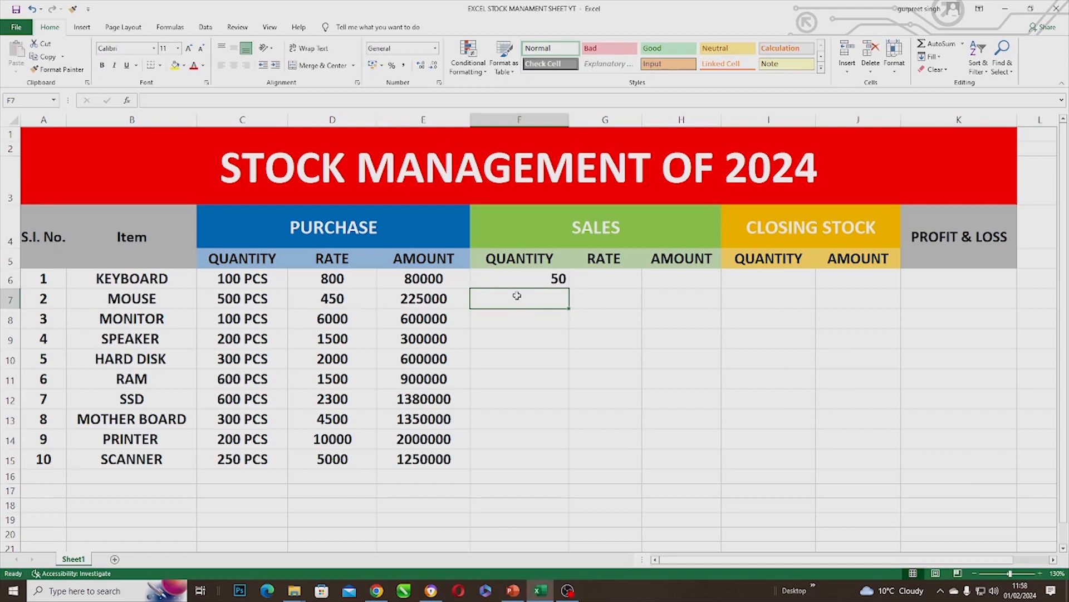
pyautogui.write('300')
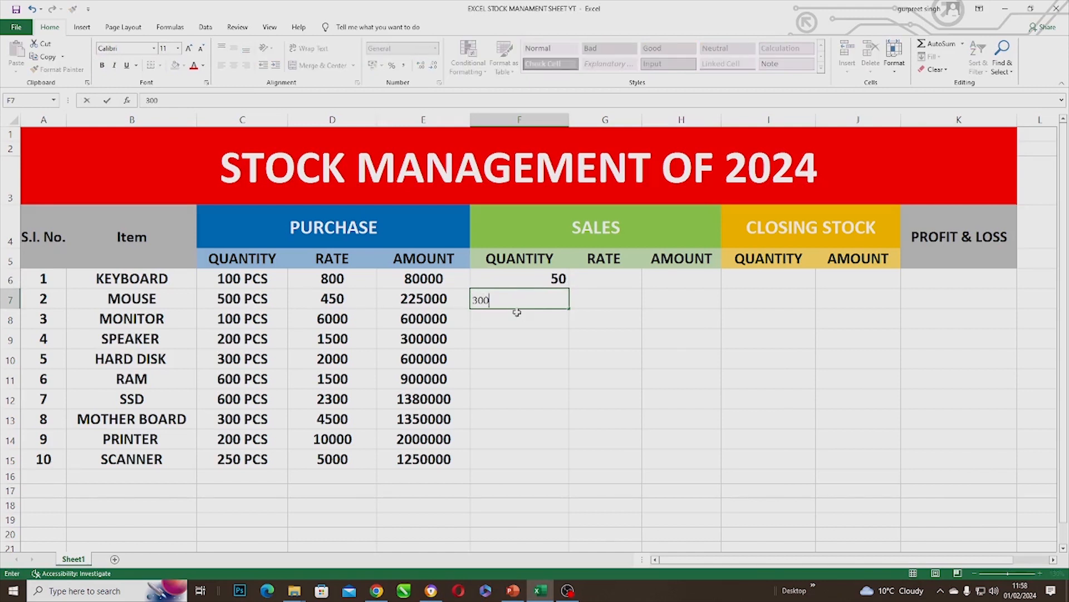
pyautogui.click(239, 322)
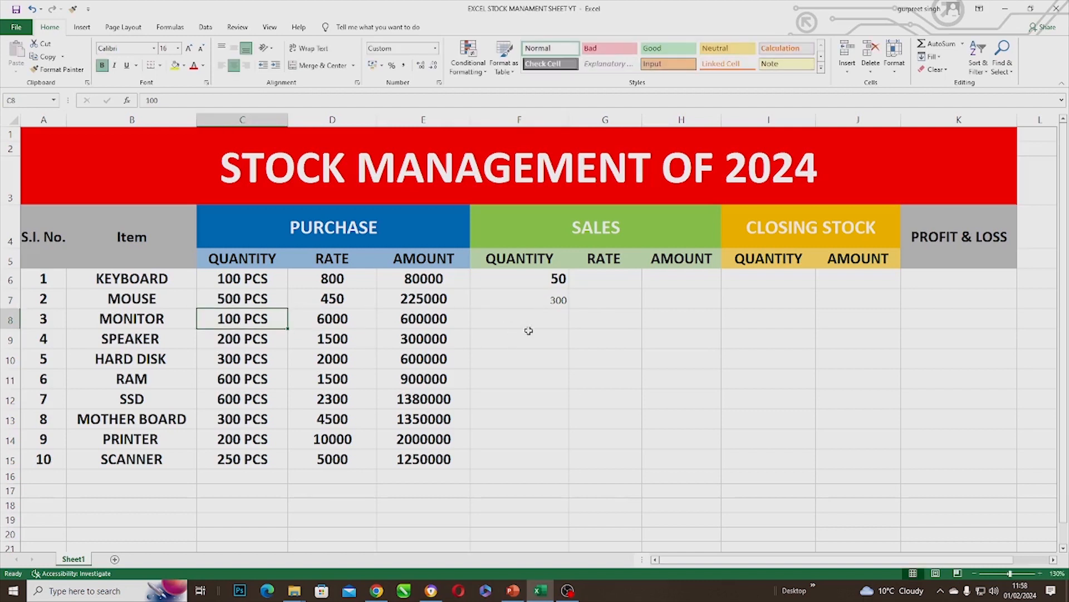
pyautogui.click(524, 317)
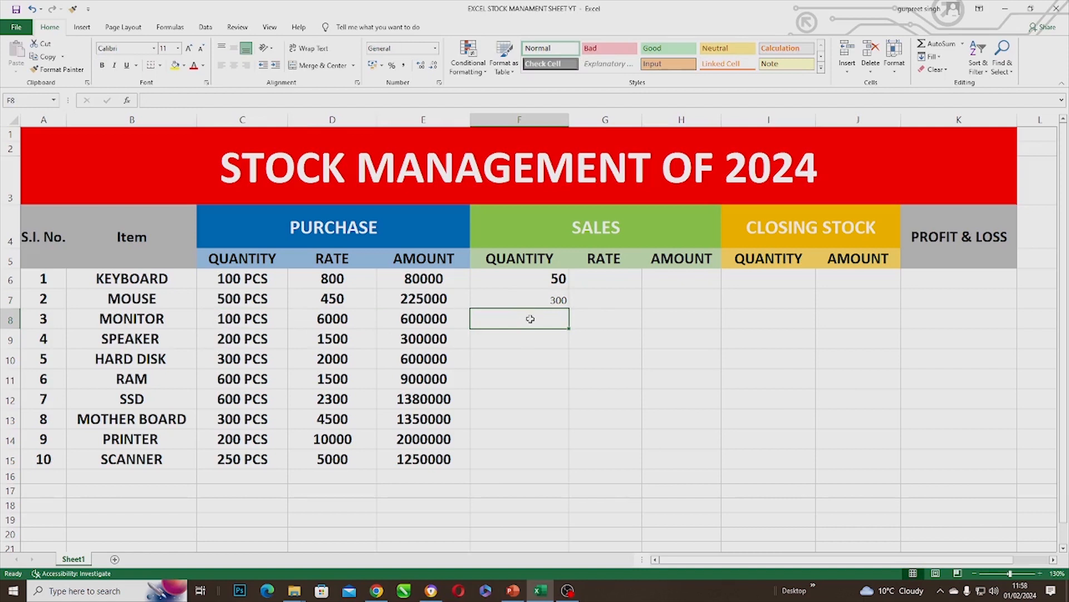
pyautogui.write('50')
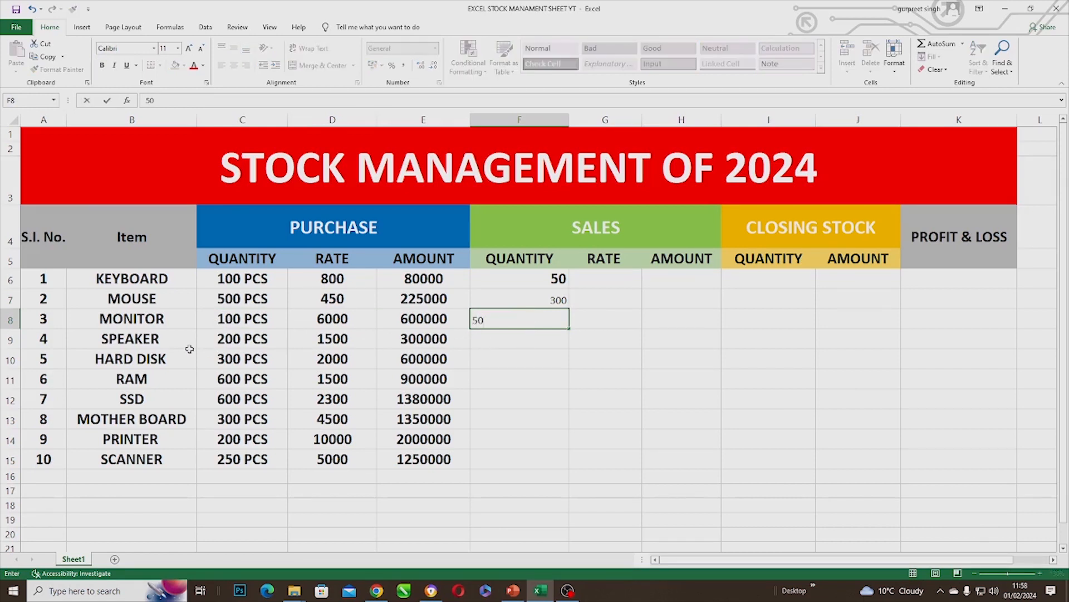
pyautogui.press('Return')
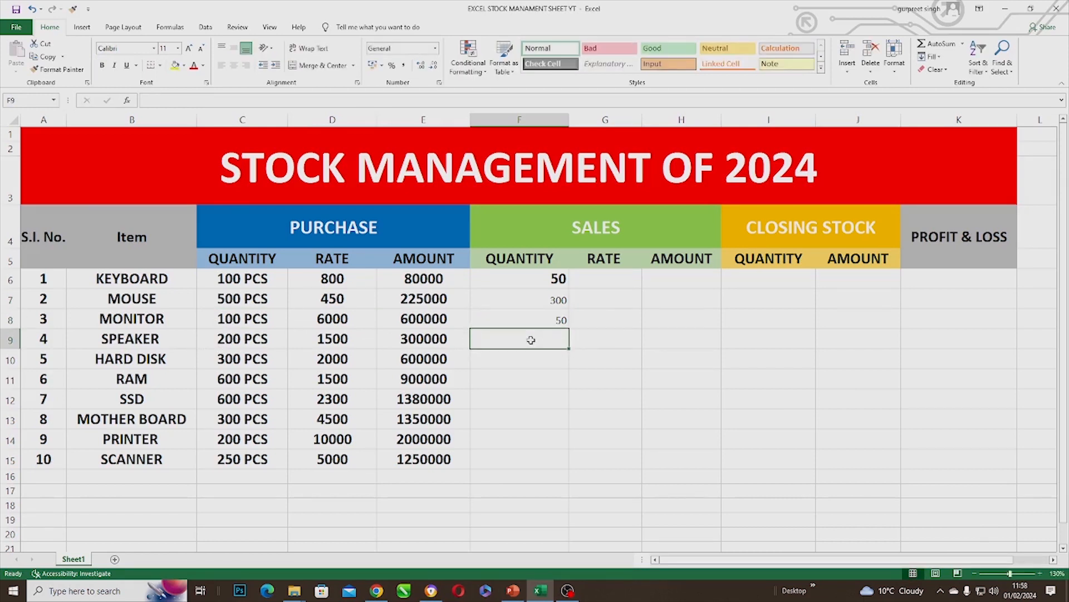
pyautogui.write('100')
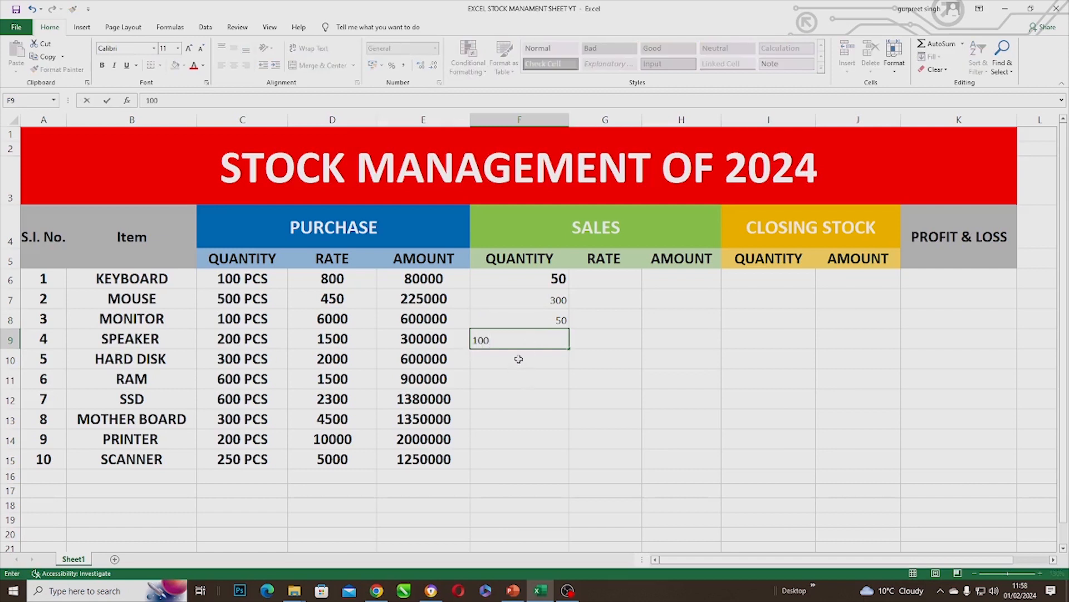
pyautogui.press('Return')
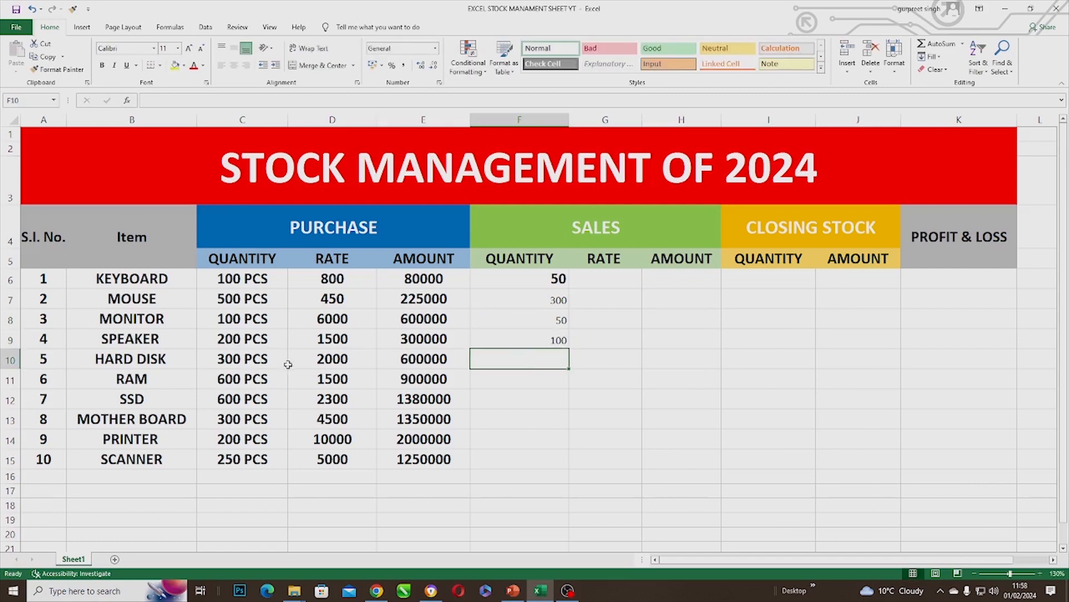
pyautogui.write('150')
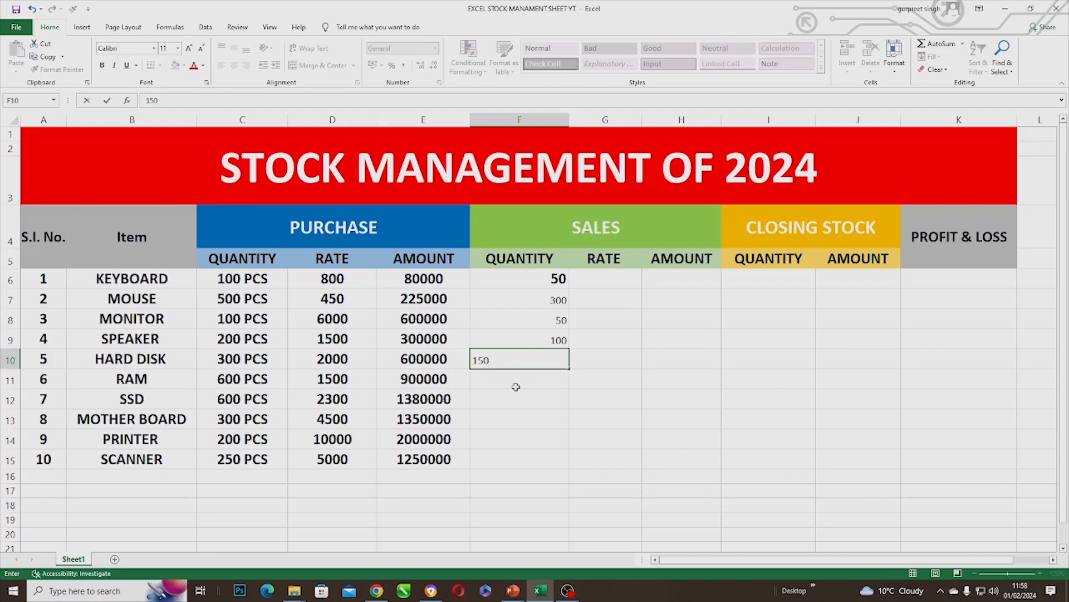
# Enter the sales quantities for RAM through scanner in F11:F15: 300, 300, 150, 100 and 100.
pyautogui.click(516, 383)
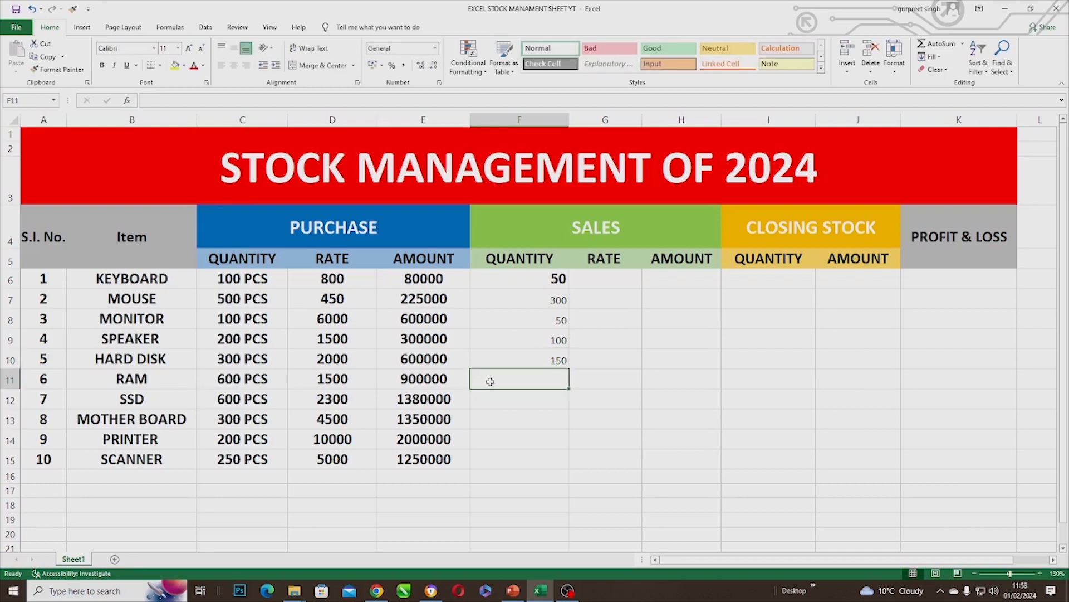
pyautogui.write('300')
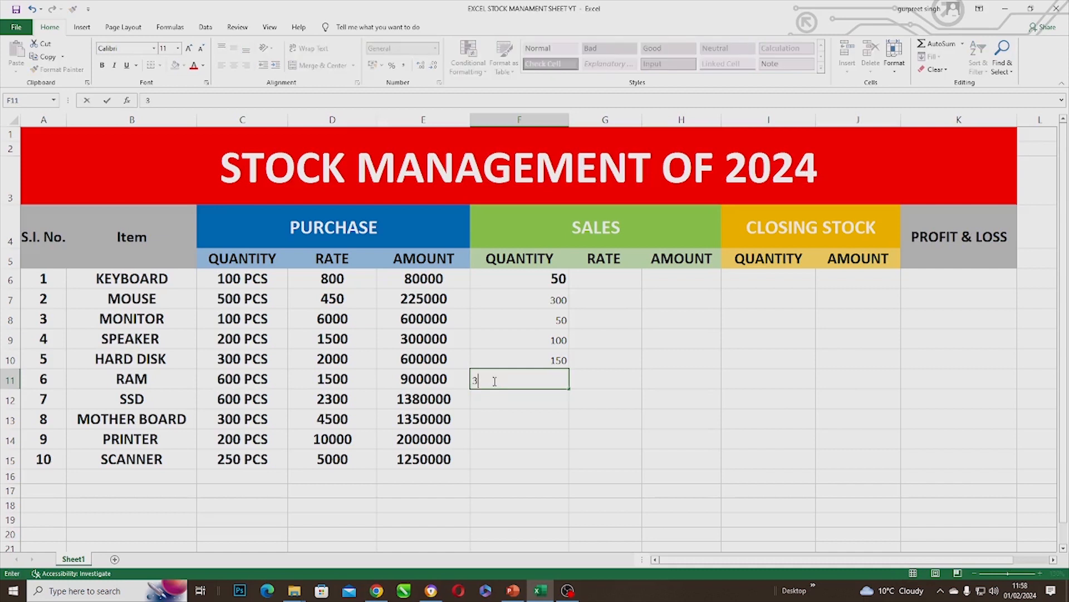
pyautogui.click(517, 400)
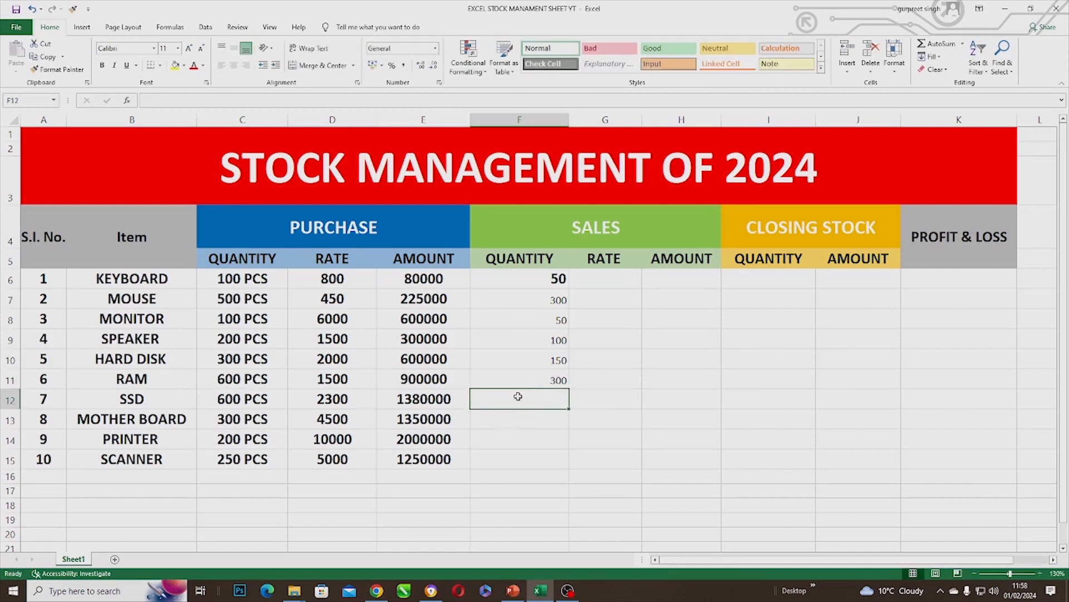
pyautogui.write('300')
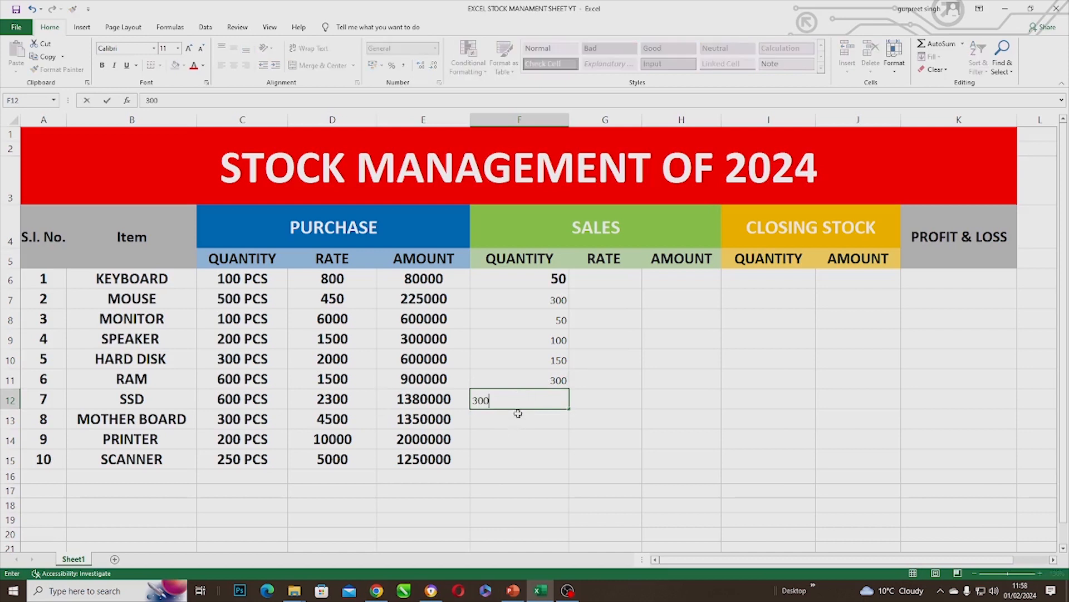
pyautogui.click(522, 420)
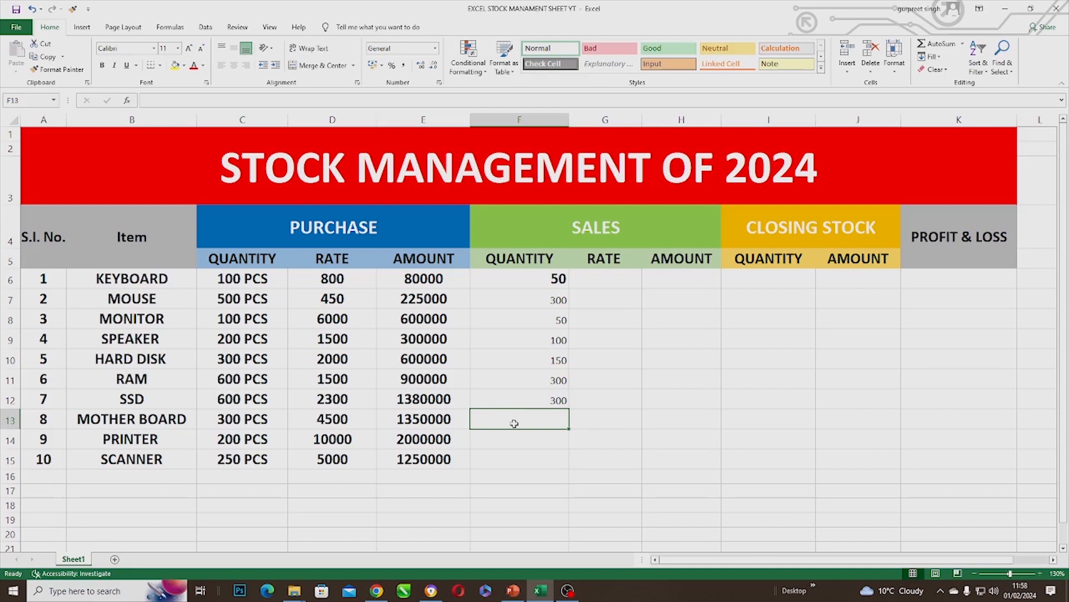
pyautogui.write('150')
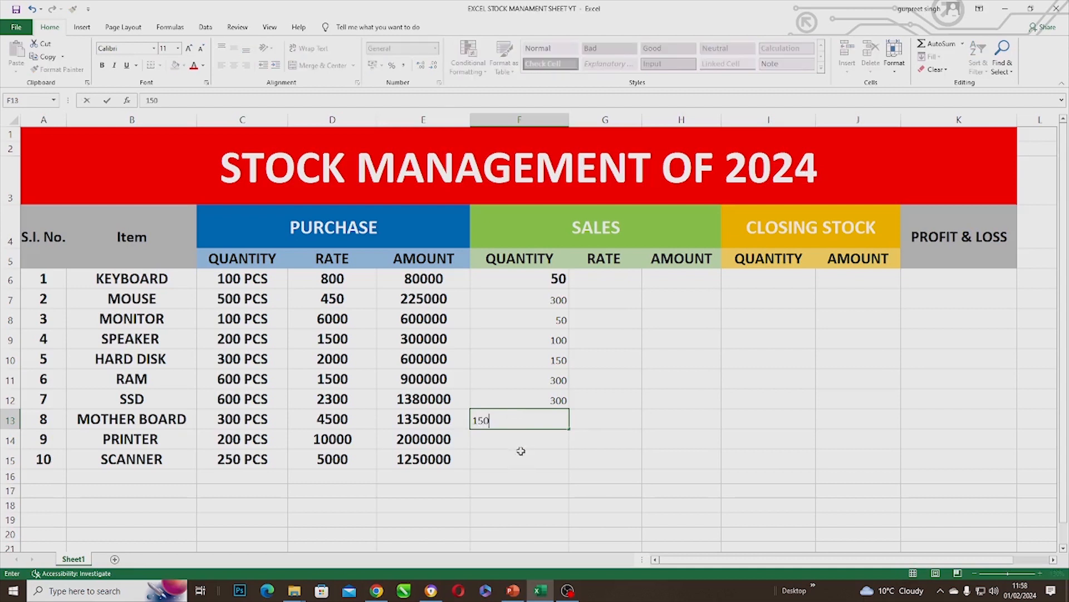
pyautogui.press('Return')
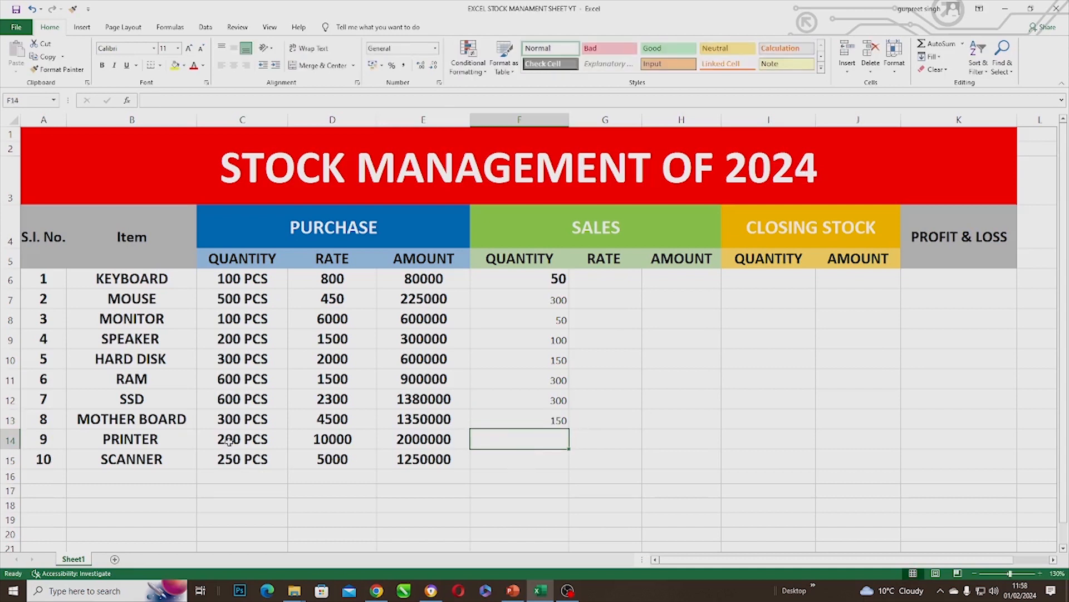
pyautogui.write('100')
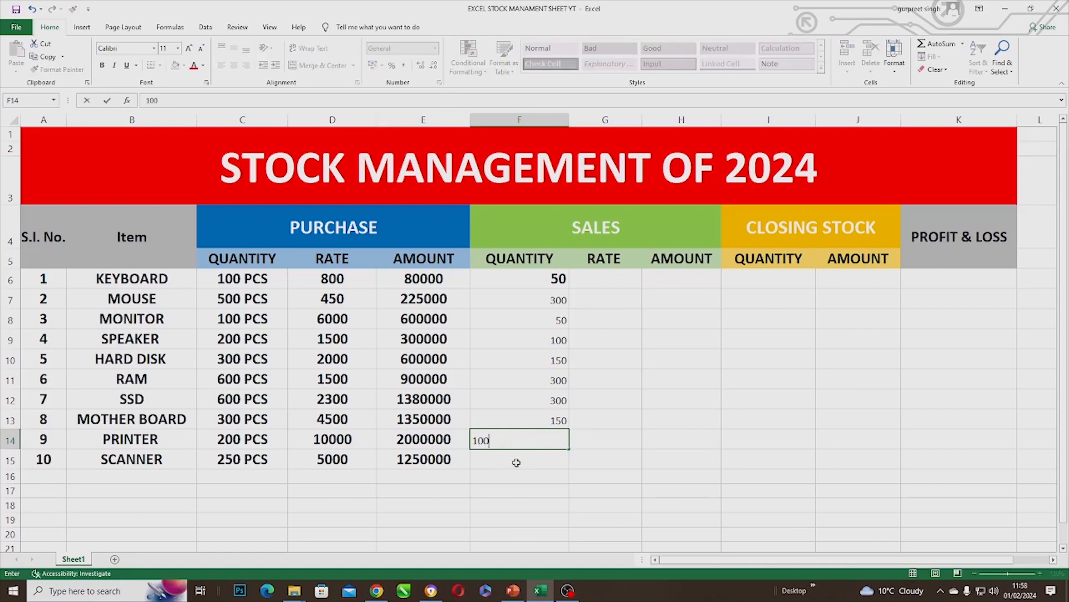
pyautogui.press('Return')
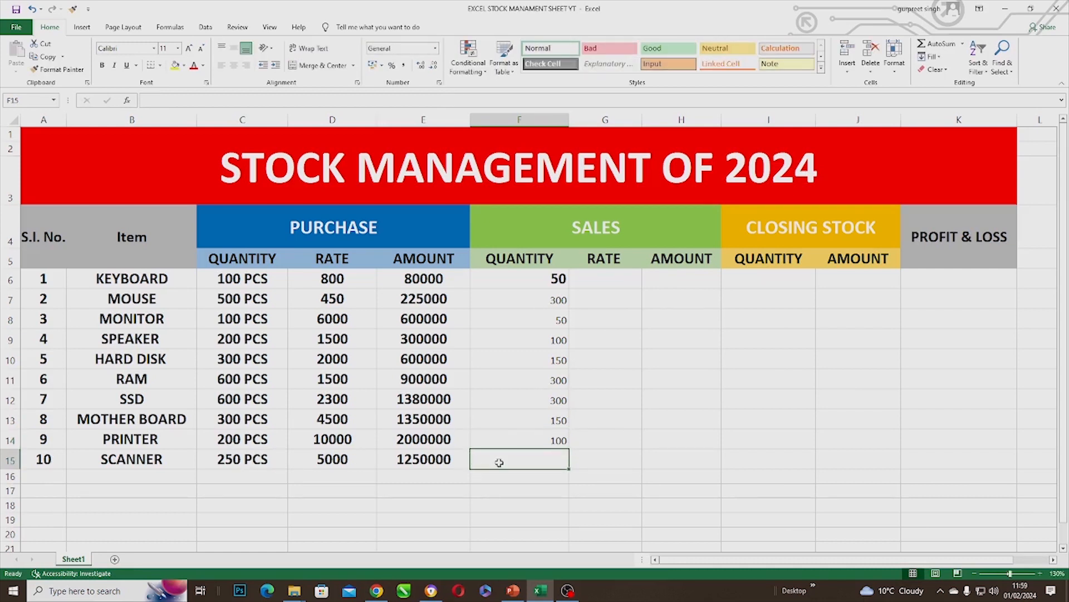
pyautogui.write('100')
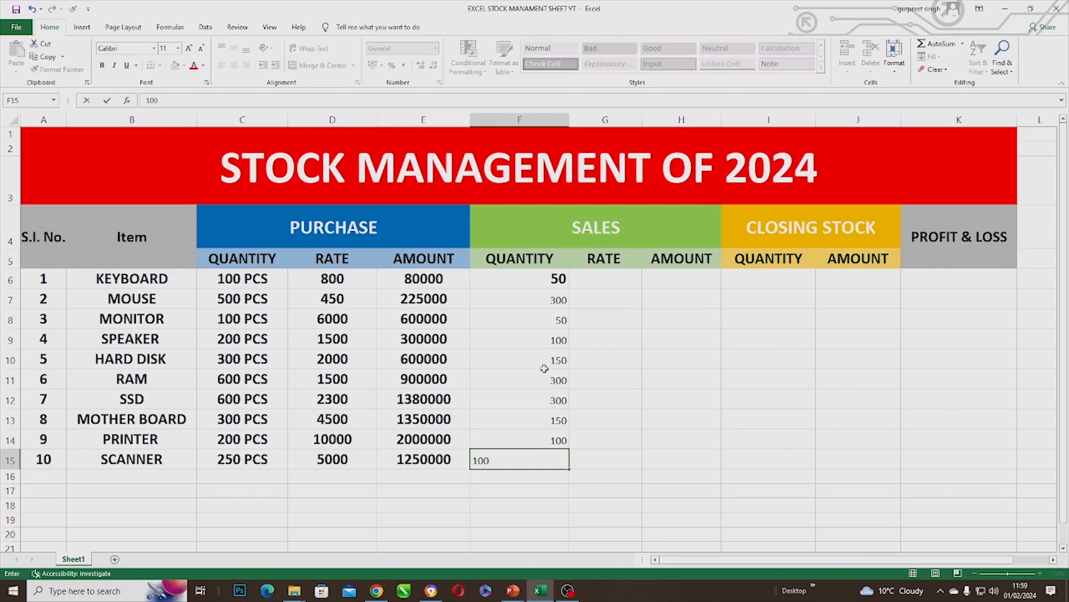
# Format the sales quantities in F6:F15 as bold, font size 16 and horizontally centred.
pyautogui.click(530, 277)
pyautogui.moveTo(530, 278); pyautogui.dragTo(535, 463)
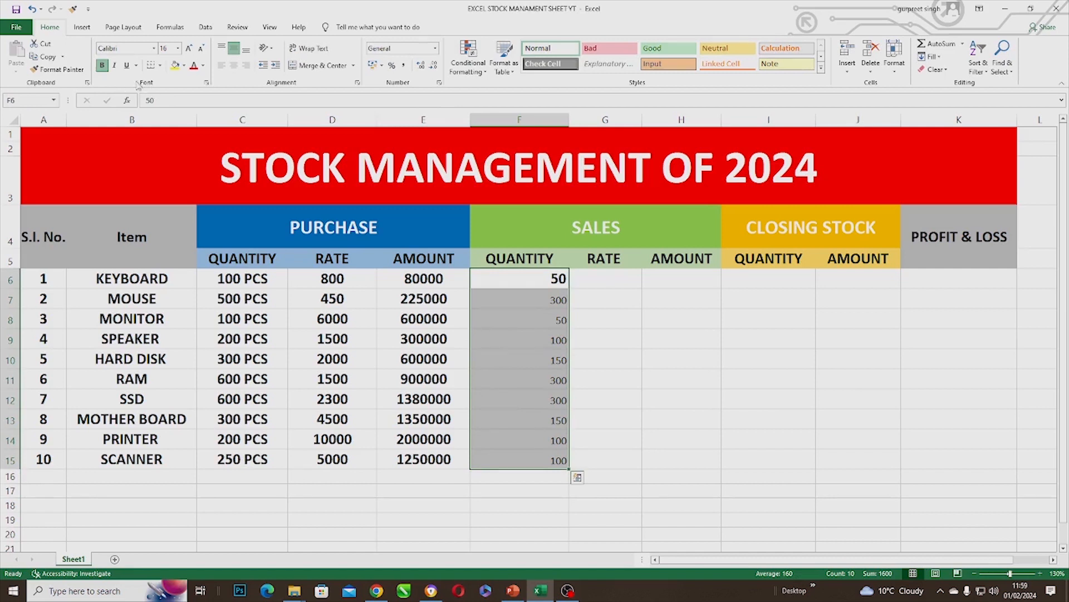
pyautogui.click(102, 65)
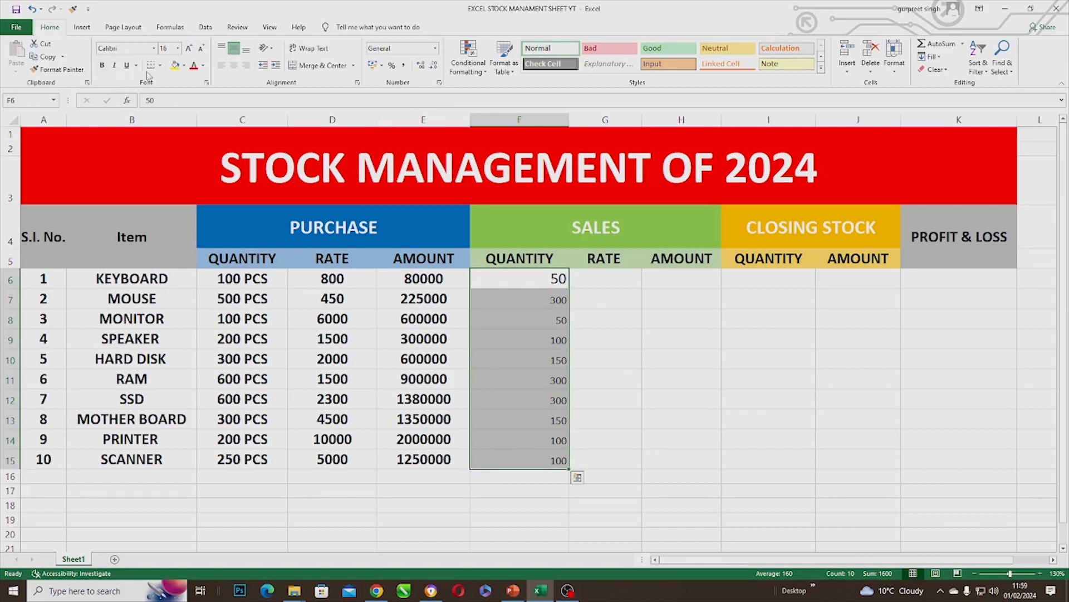
pyautogui.click(102, 65)
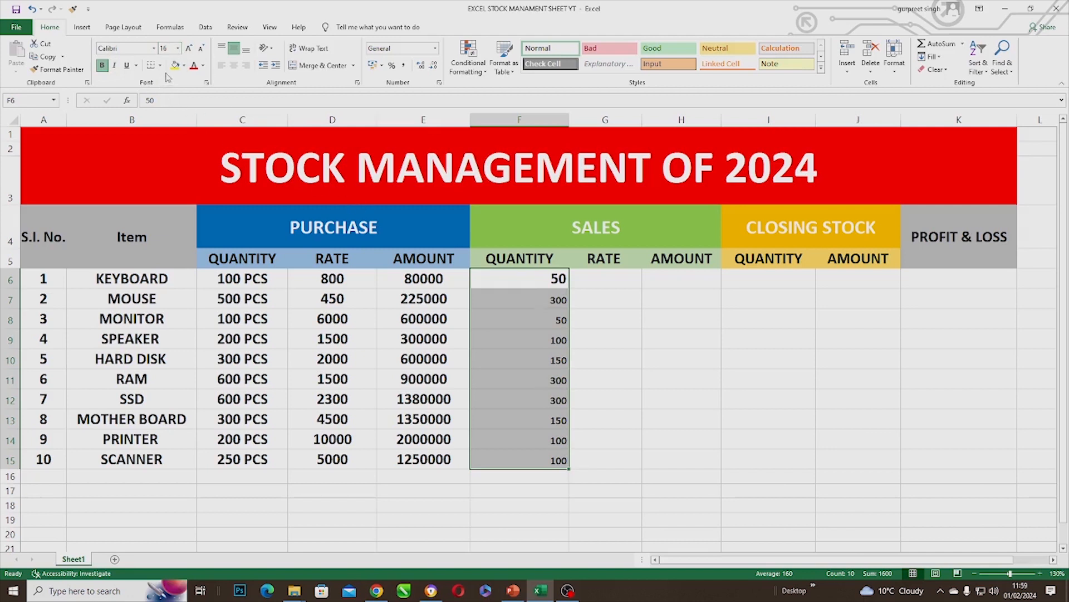
pyautogui.click(178, 48)
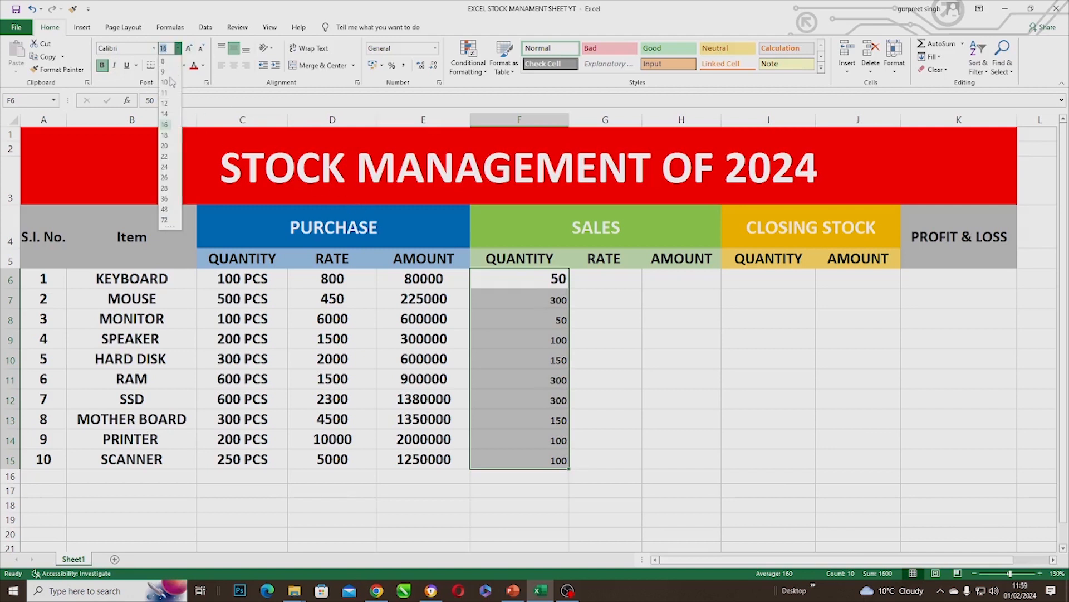
pyautogui.click(166, 128)
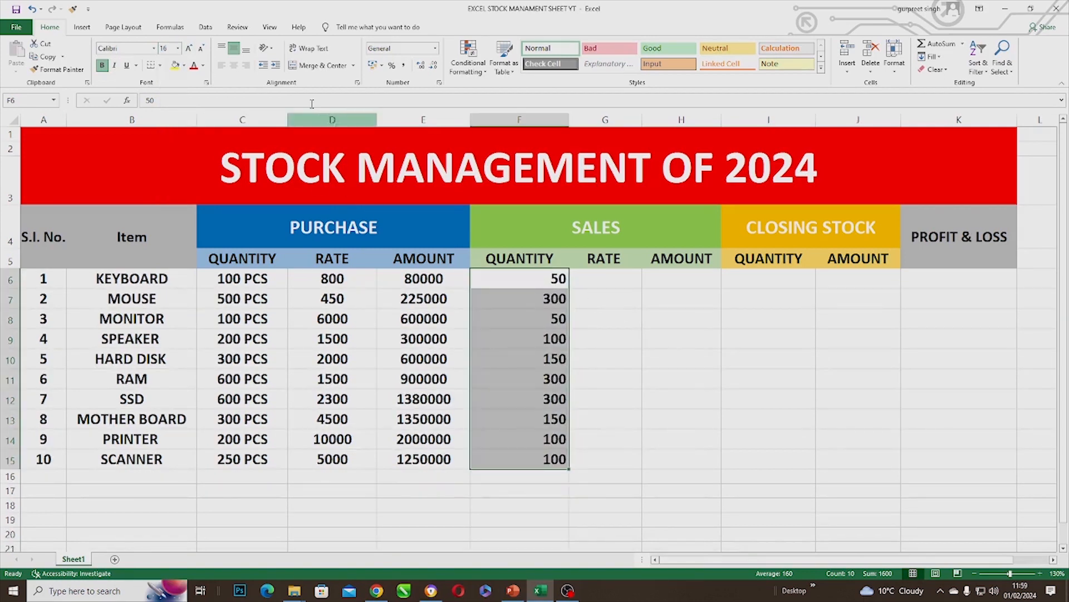
pyautogui.click(237, 66)
# Enter the sales rates for keyboard, mouse and monitor in G6:G8: 1000, 600 and 7000.
pyautogui.click(606, 284)
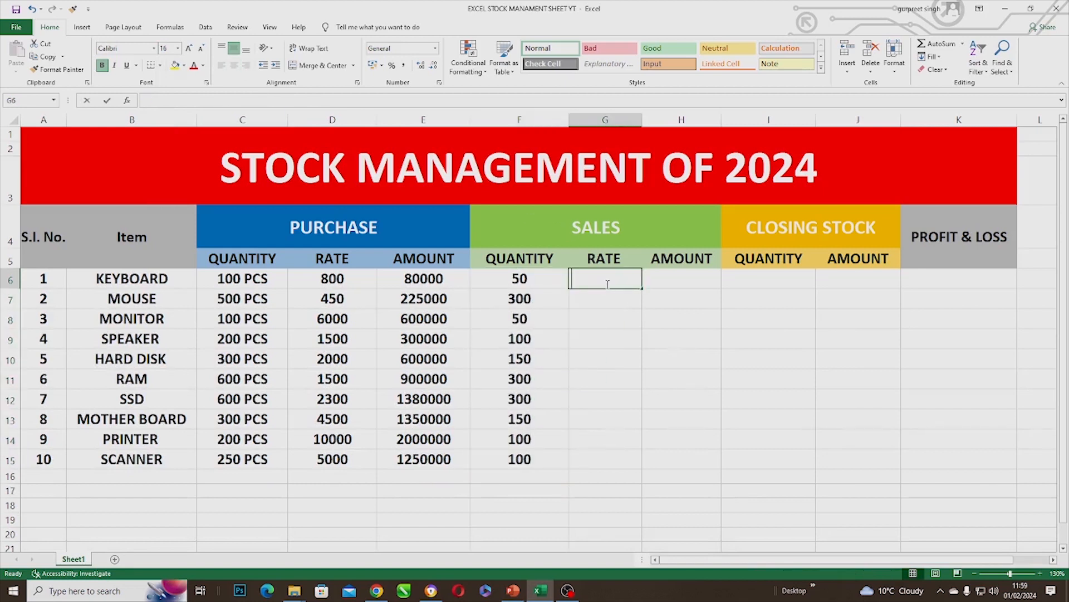
pyautogui.write('=')
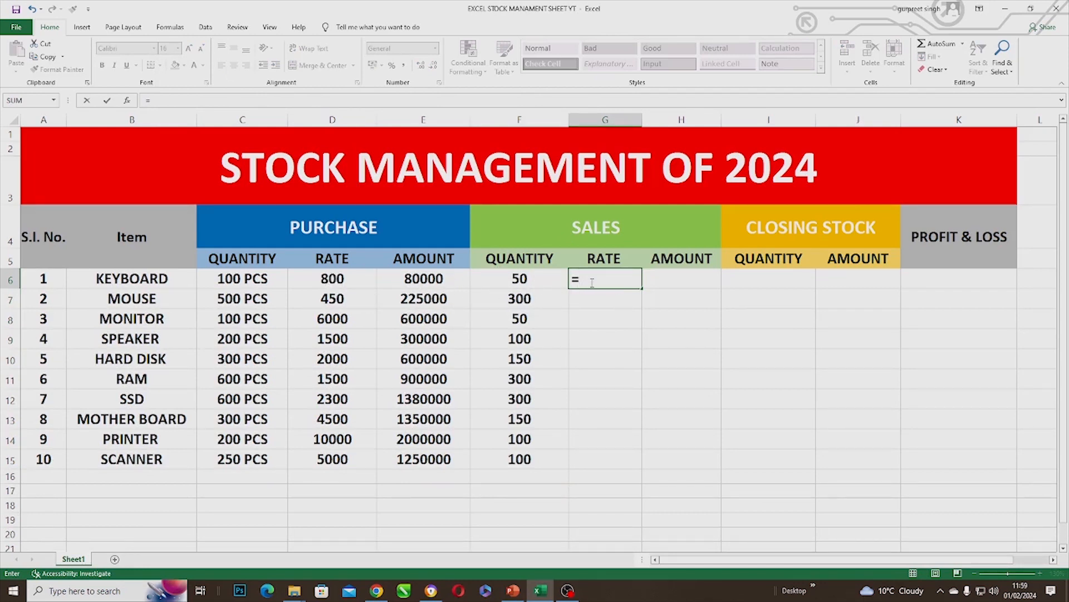
pyautogui.press('Escape')
pyautogui.write('1000')
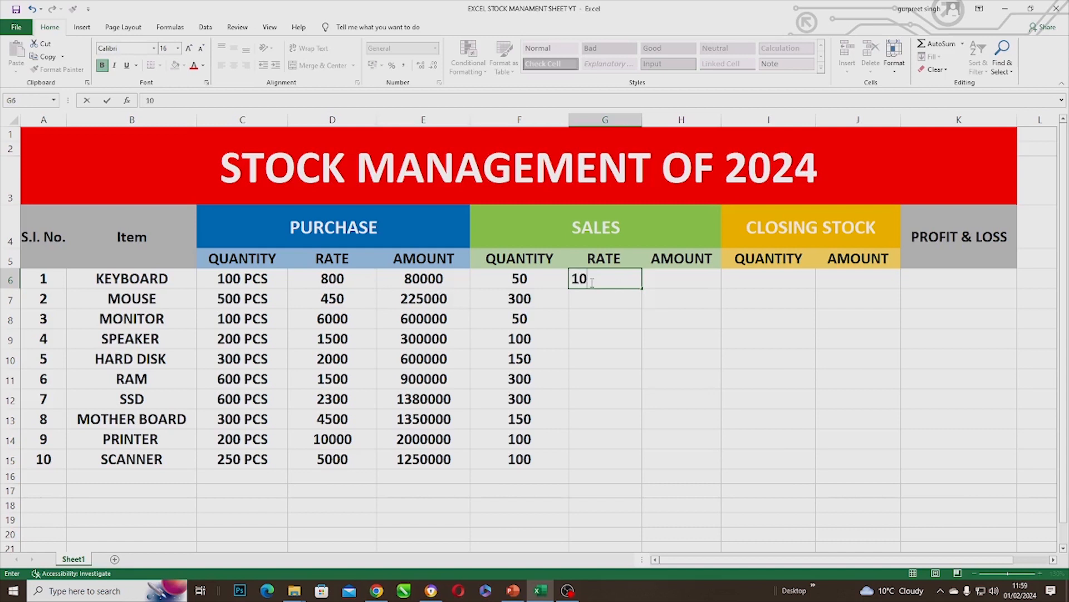
pyautogui.click(595, 301)
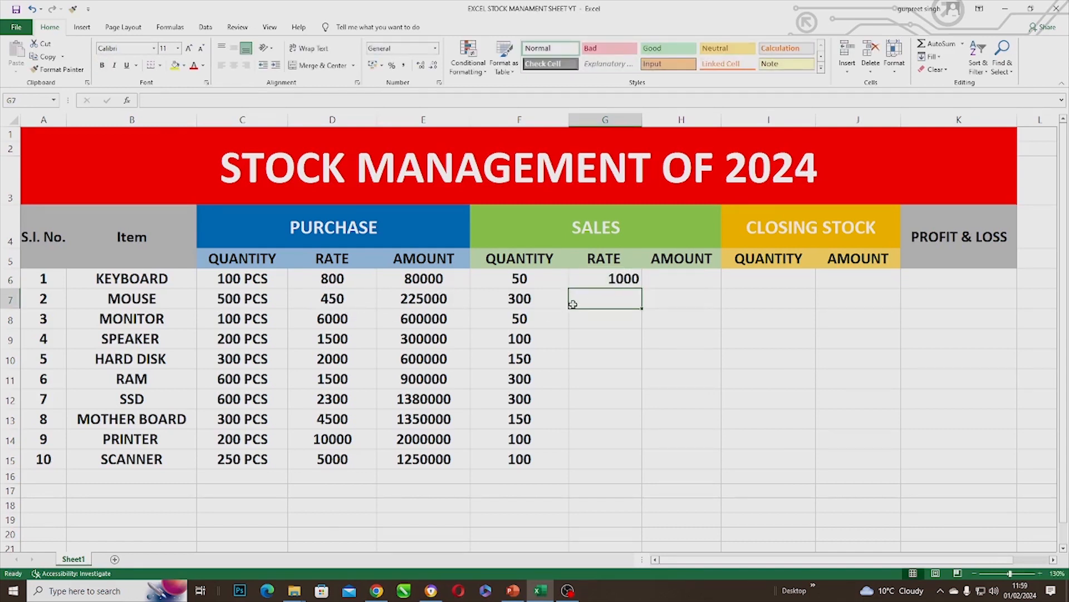
pyautogui.write('600')
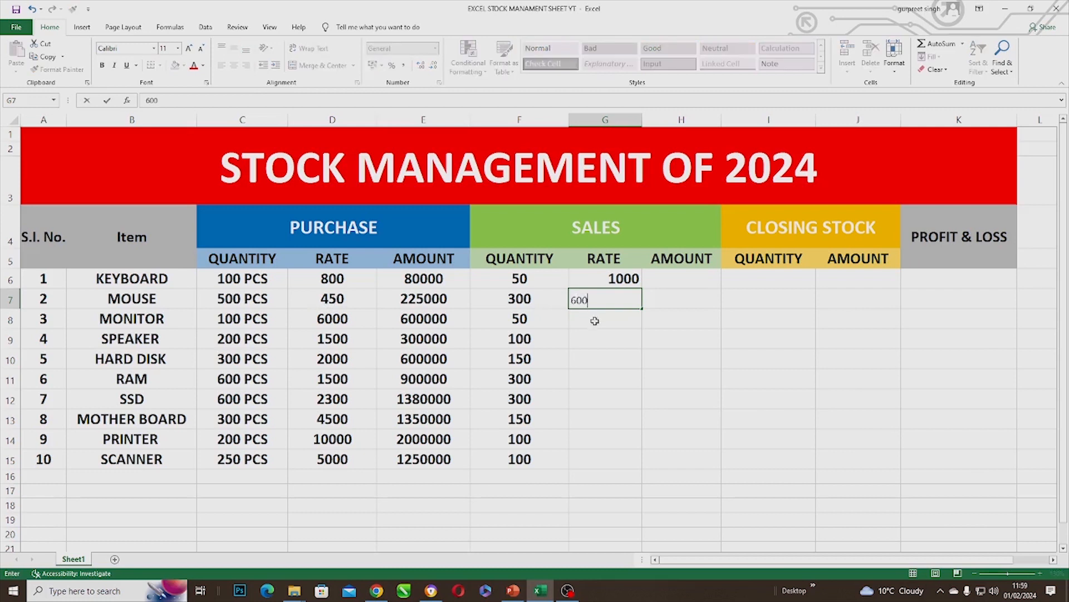
pyautogui.press('Return')
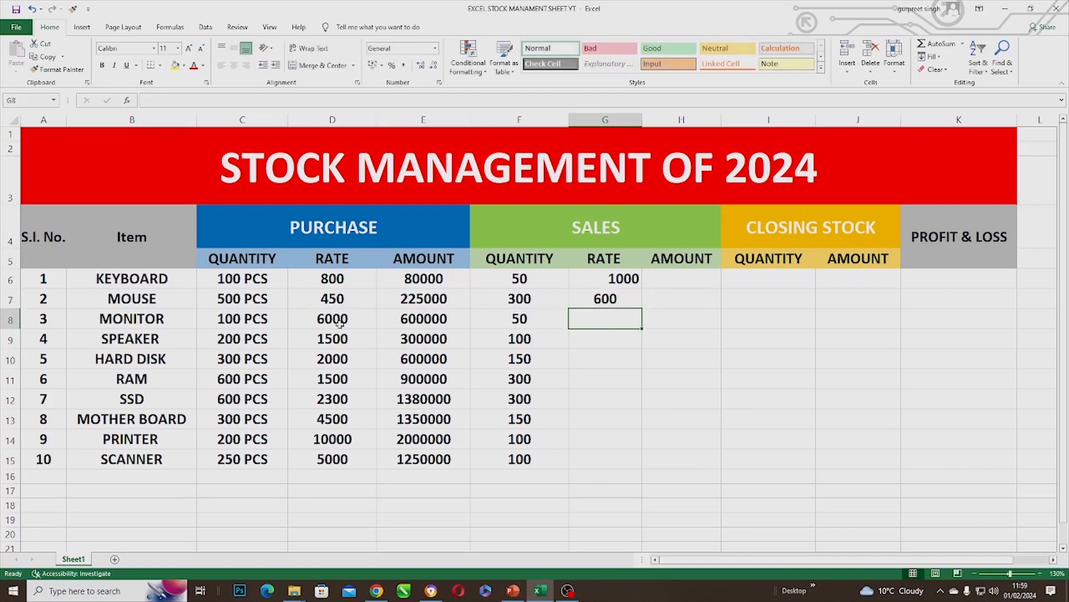
pyautogui.write('7000')
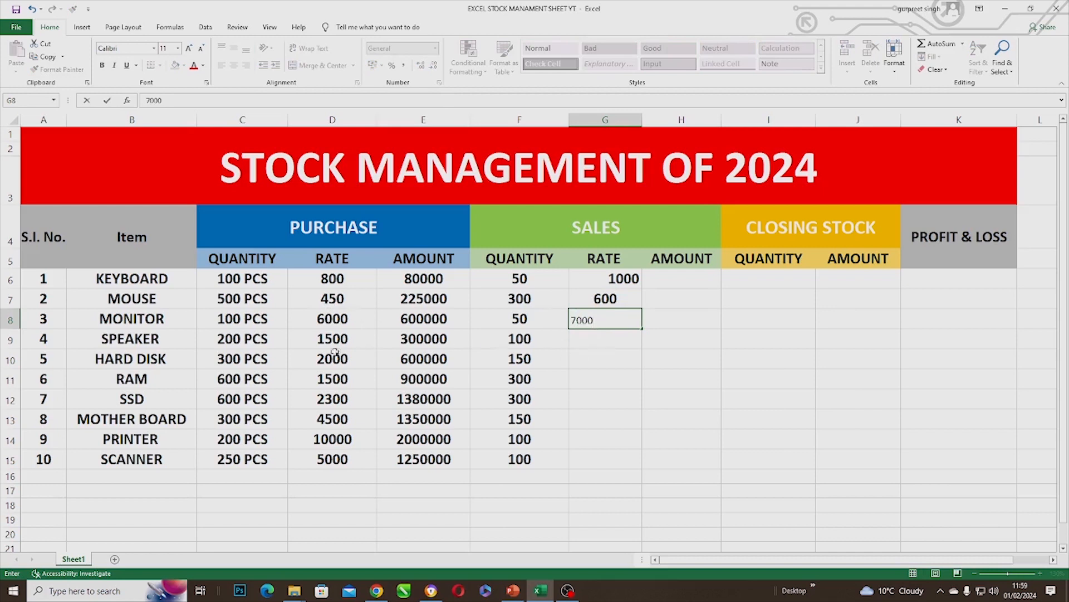
# Enter the sales rates for speaker, hard disk and RAM in G9:G11: 3000, 3500 and 2500.
pyautogui.click(574, 343)
pyautogui.write('300')
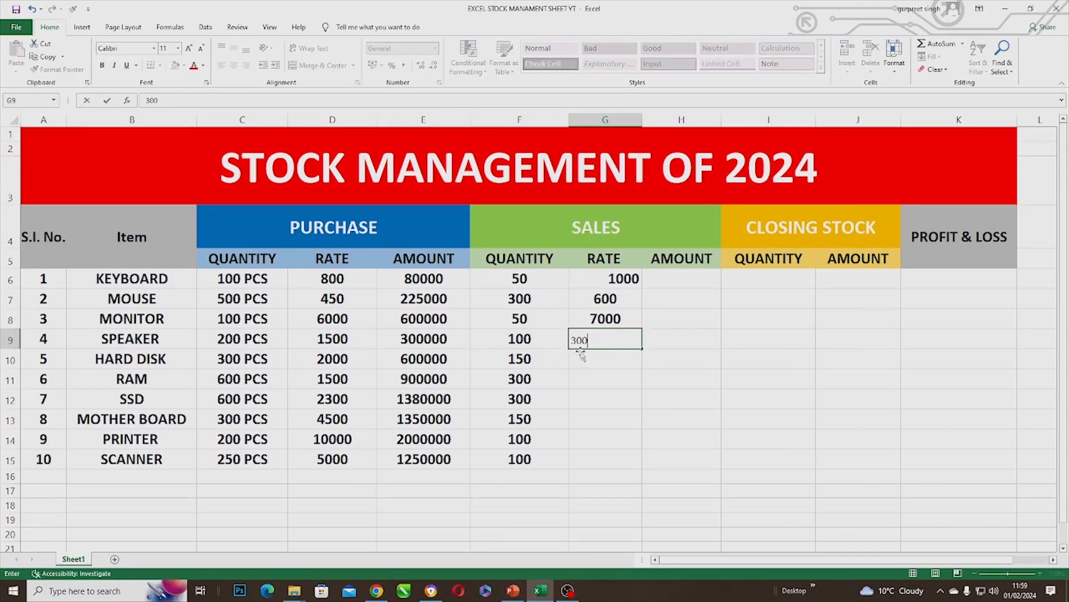
pyautogui.write('0')
pyautogui.click(590, 366)
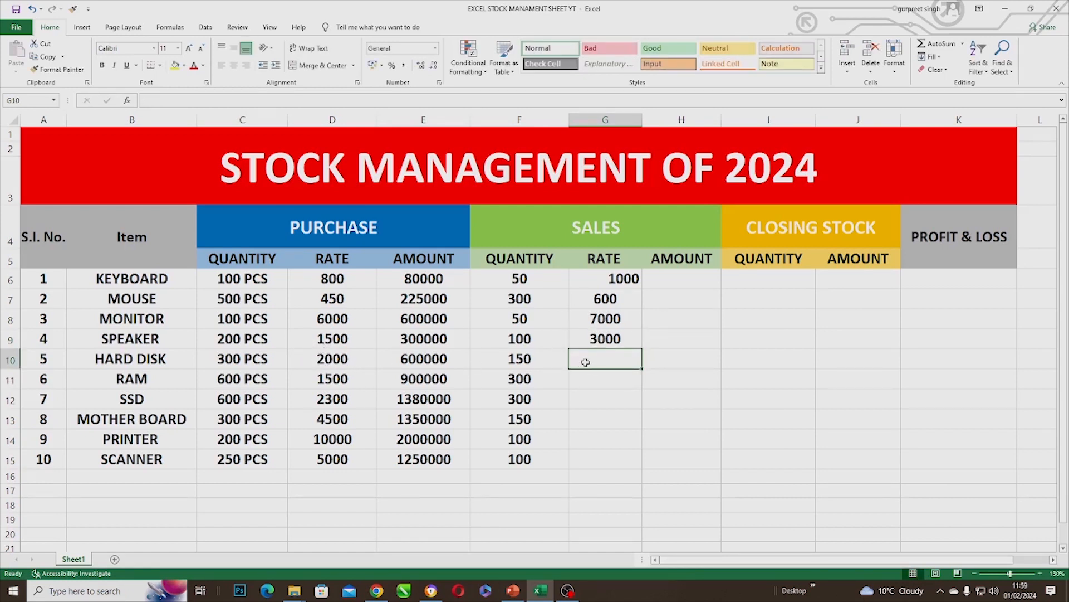
pyautogui.write('35')
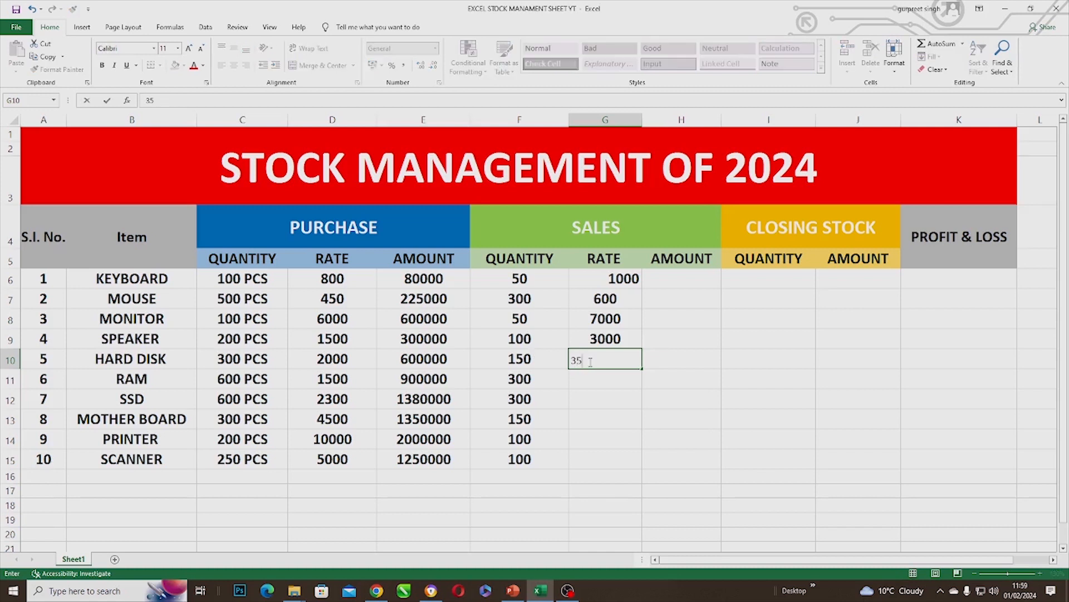
pyautogui.write('00')
pyautogui.press('Return')
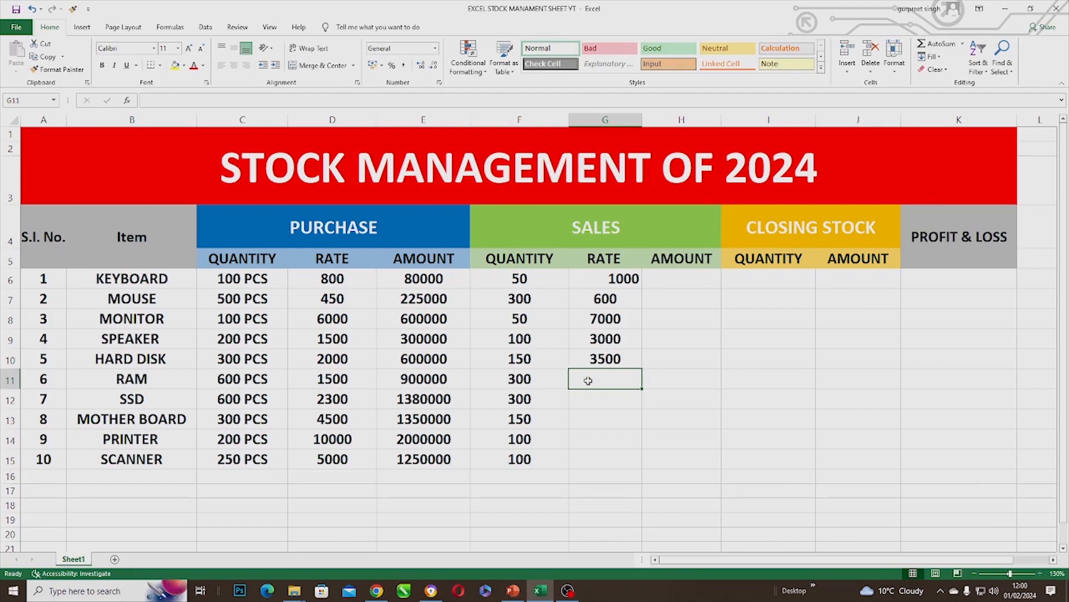
pyautogui.write('2500')
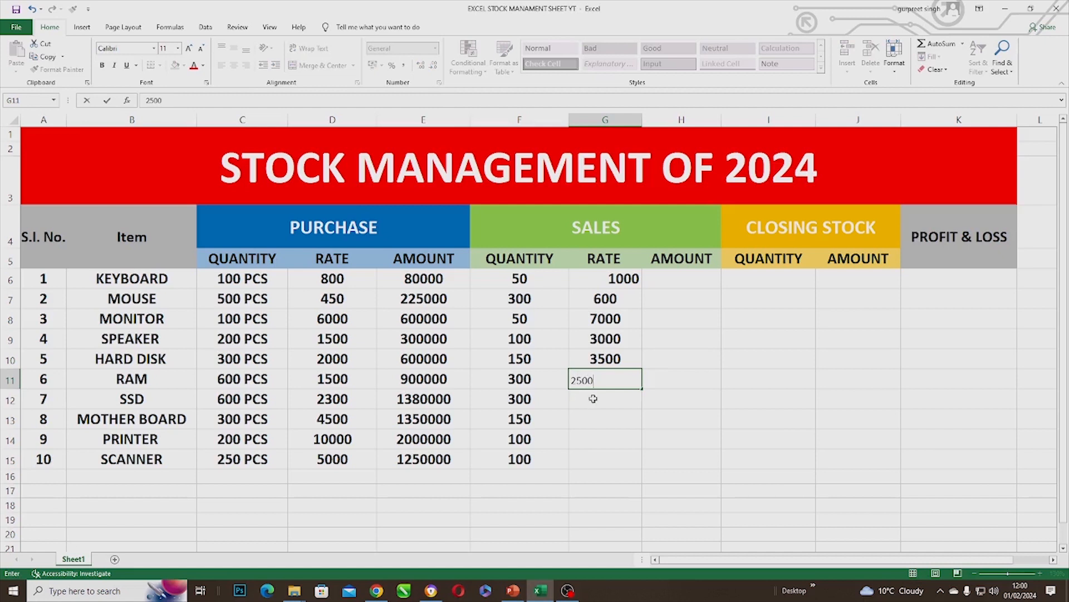
pyautogui.press('Return')
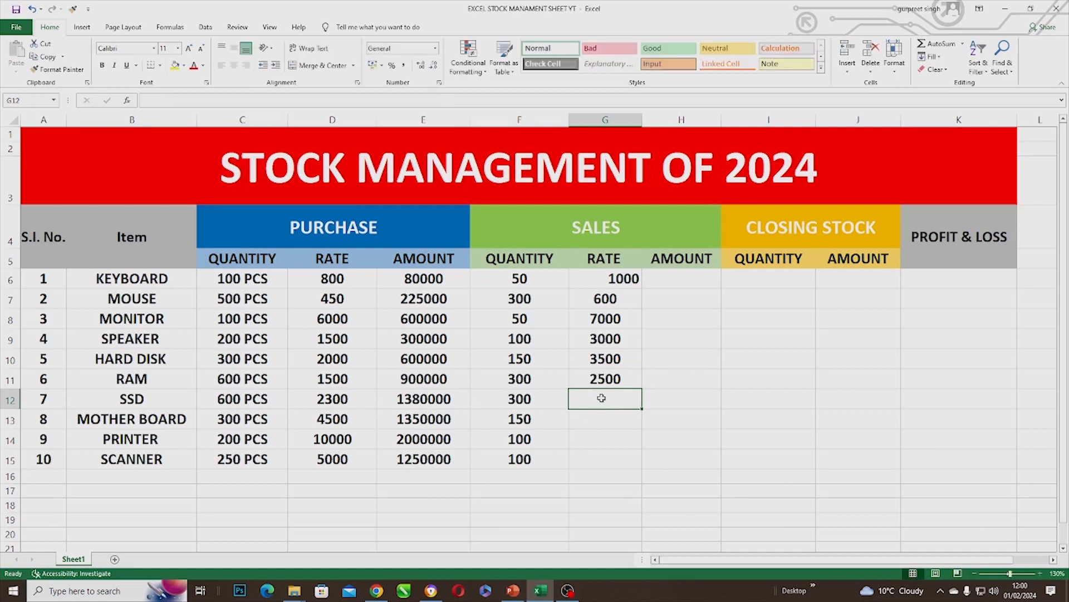
# Enter the sales rates for SSD through scanner in G12:G15 as 3000, 6000, 12000 and 6000, and centre G6:G15 horizontally.
pyautogui.write('3000')
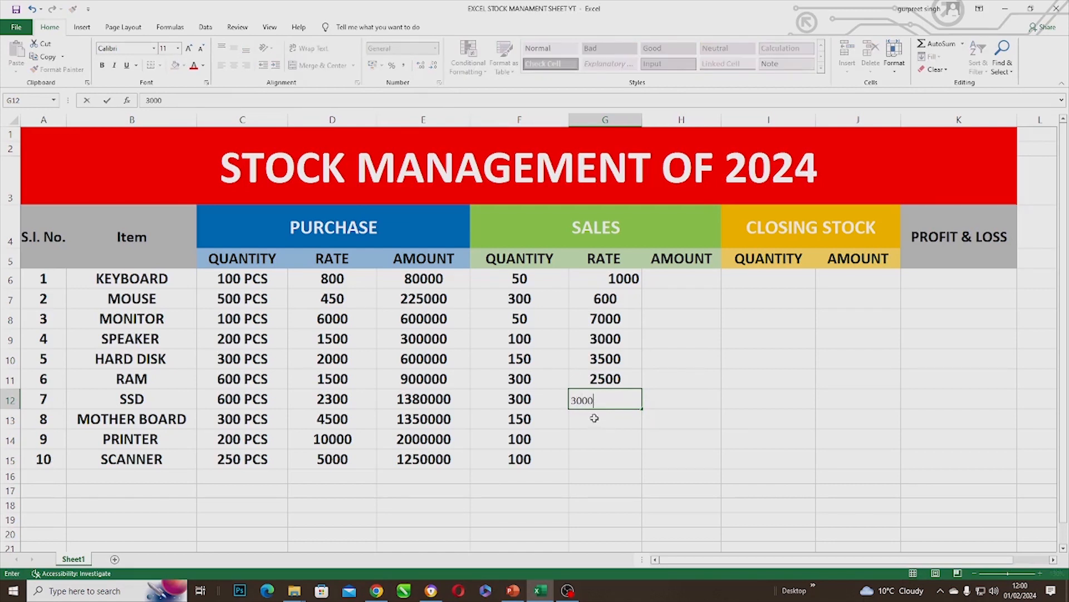
pyautogui.press('Return')
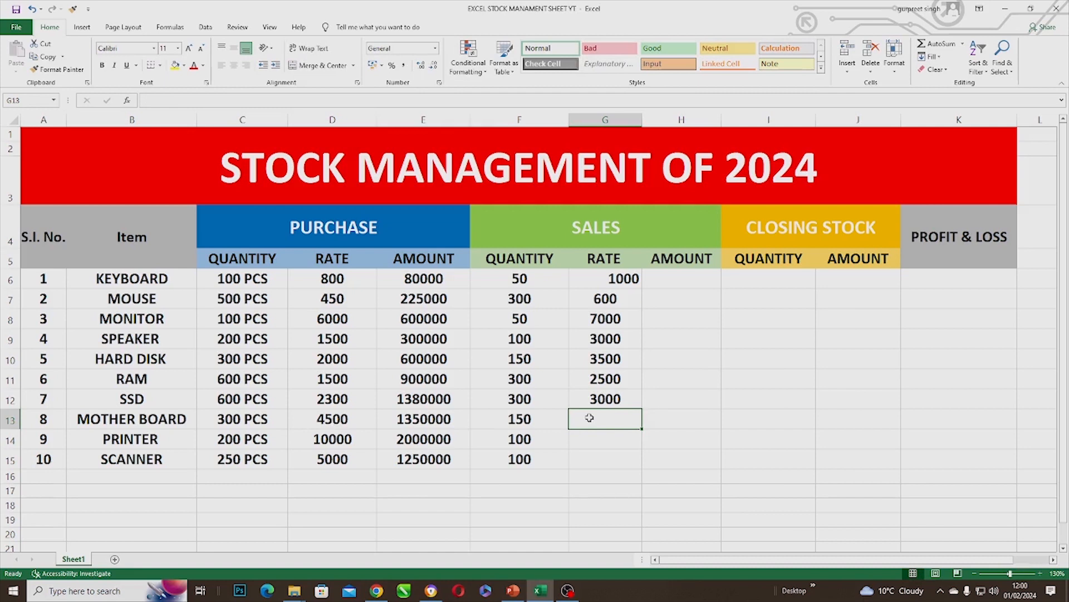
pyautogui.write('6000')
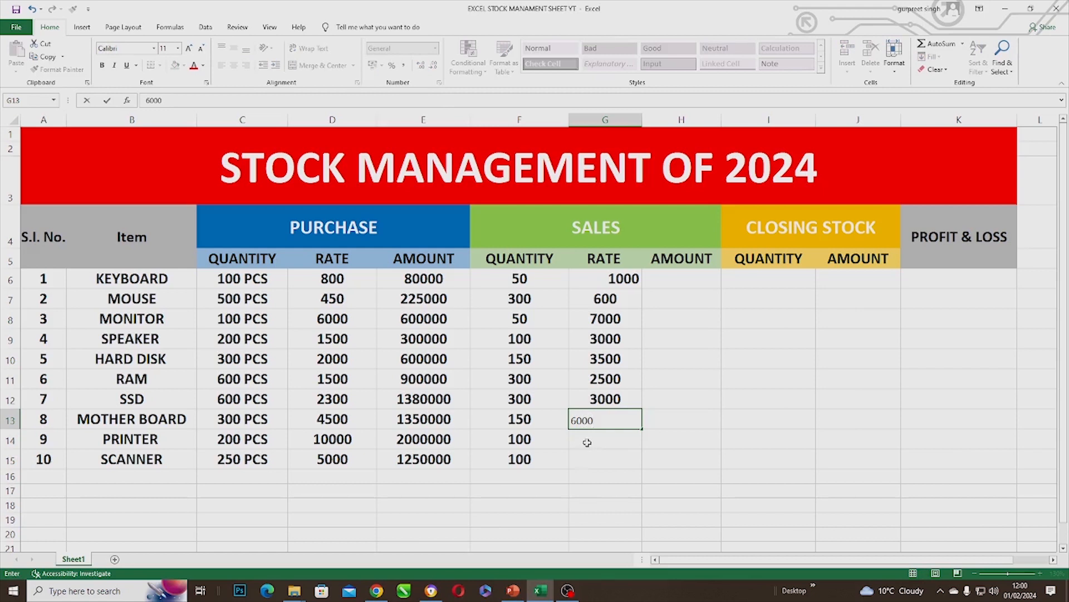
pyautogui.press('Return')
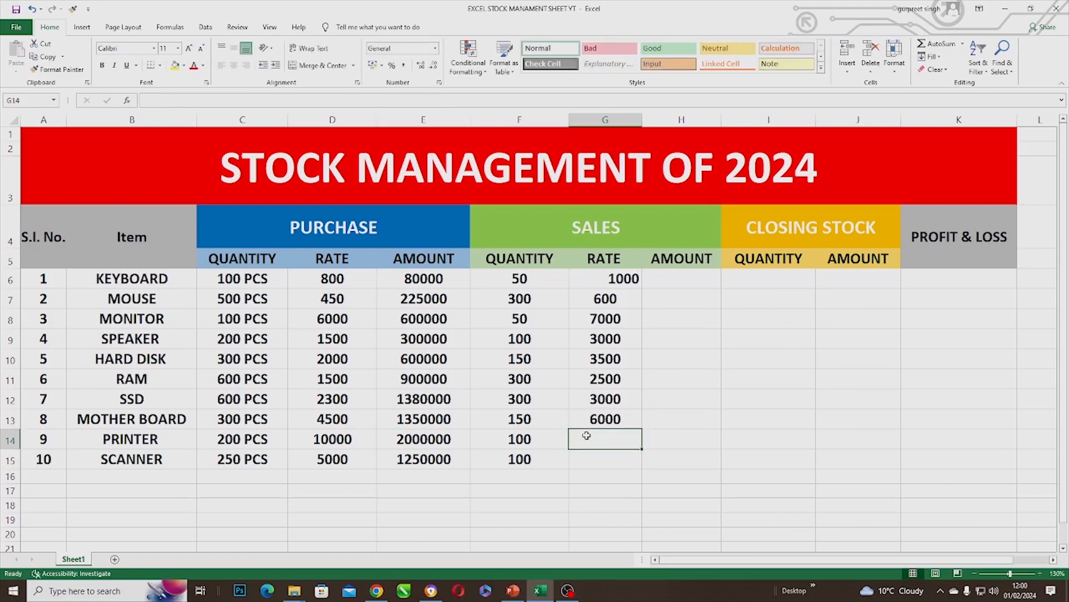
pyautogui.write('1200')
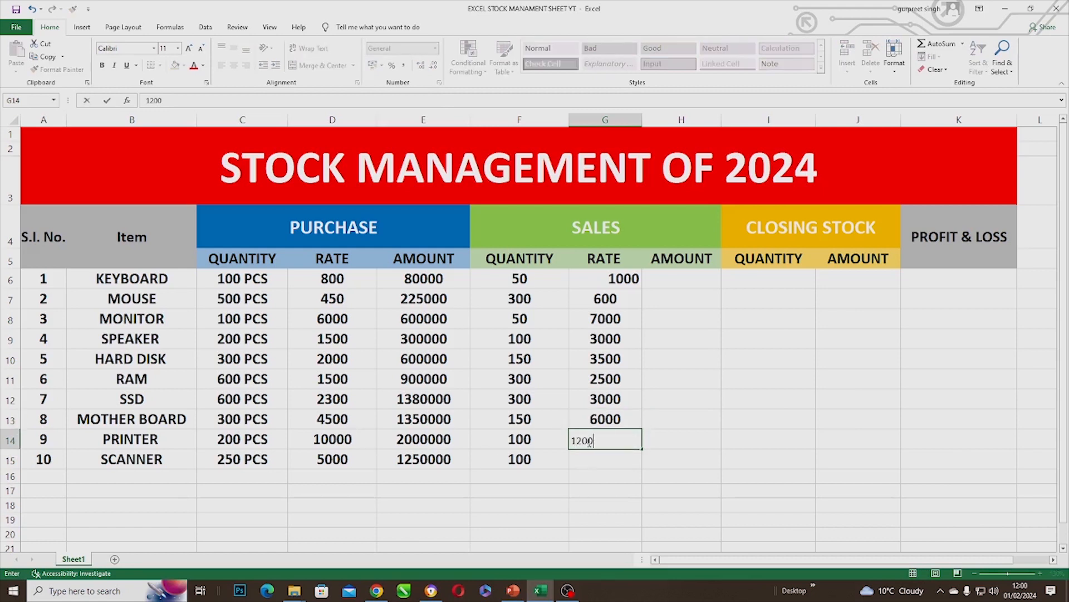
pyautogui.write('0')
pyautogui.press('Return')
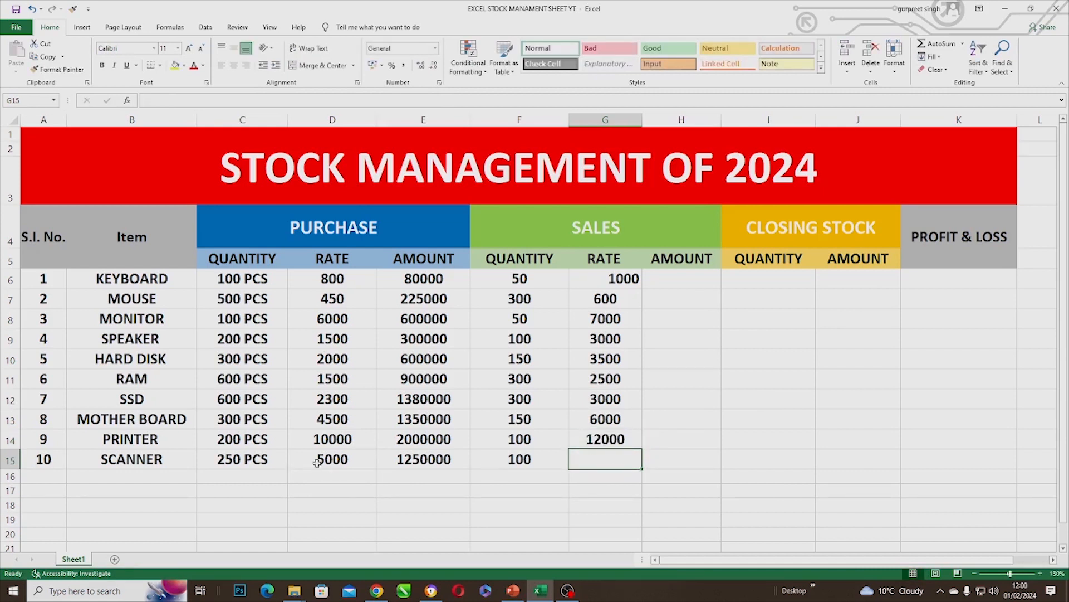
pyautogui.write('6000')
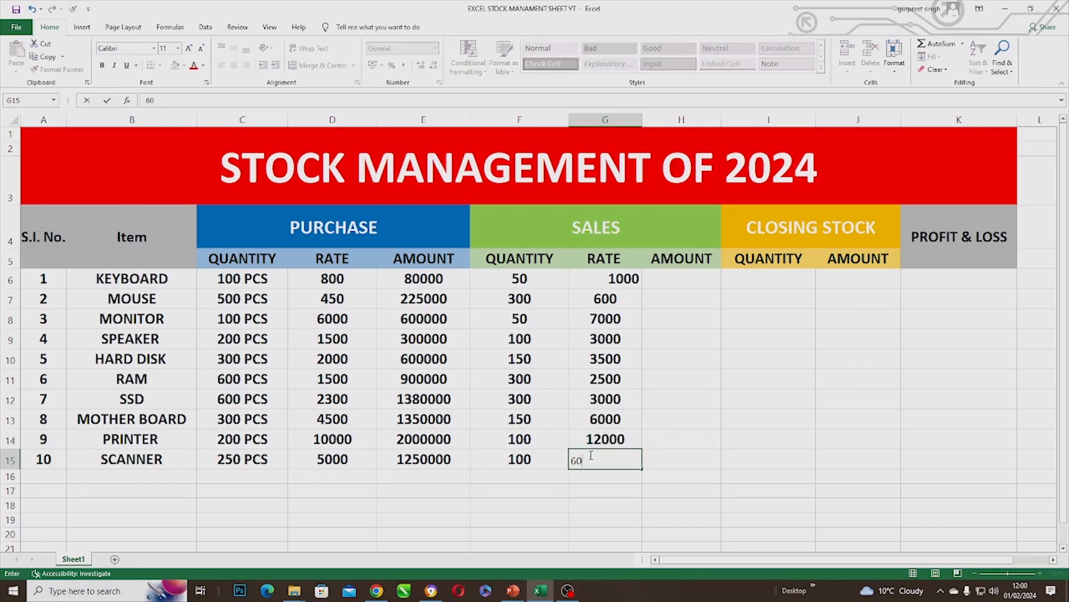
pyautogui.click(656, 280)
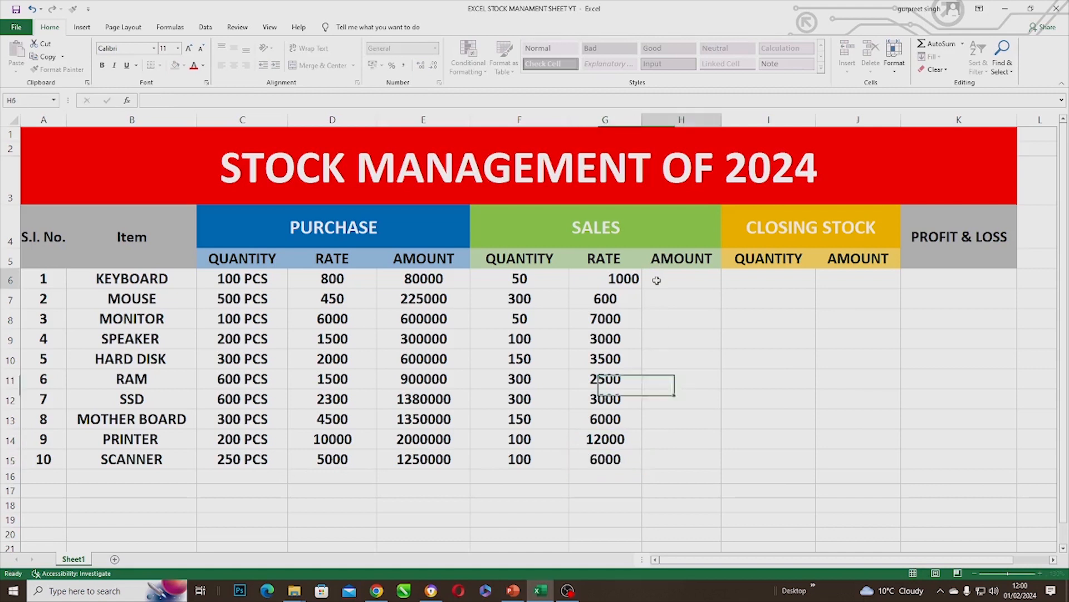
pyautogui.moveTo(618, 278); pyautogui.dragTo(606, 456)
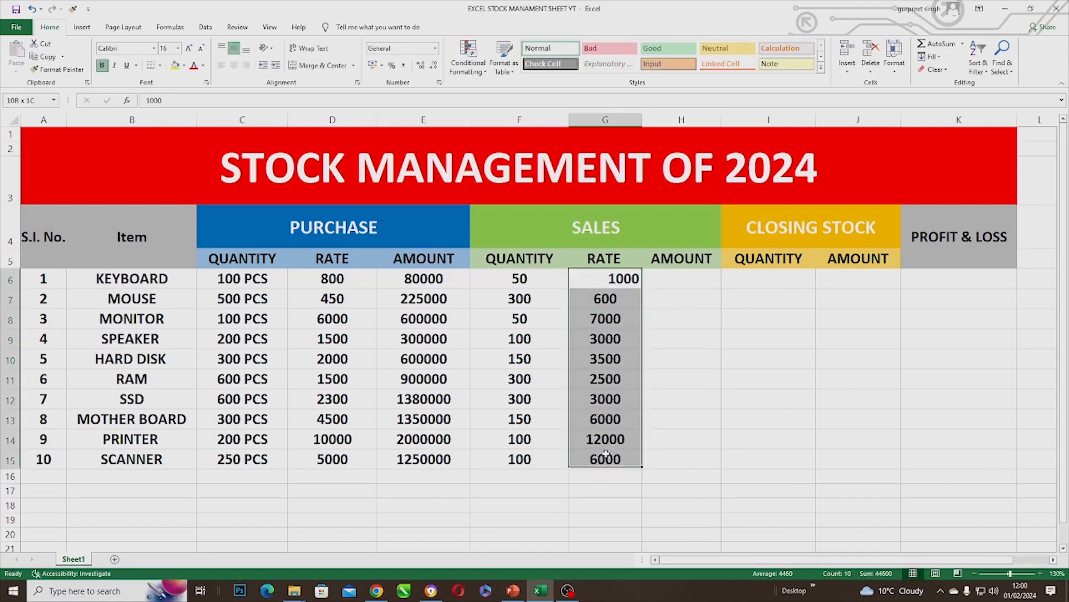
pyautogui.click(234, 65)
# Calculate the sales amounts in H6:H15 with =G6*F6 filled down from H6, and centre them horizontally.
pyautogui.click(661, 285)
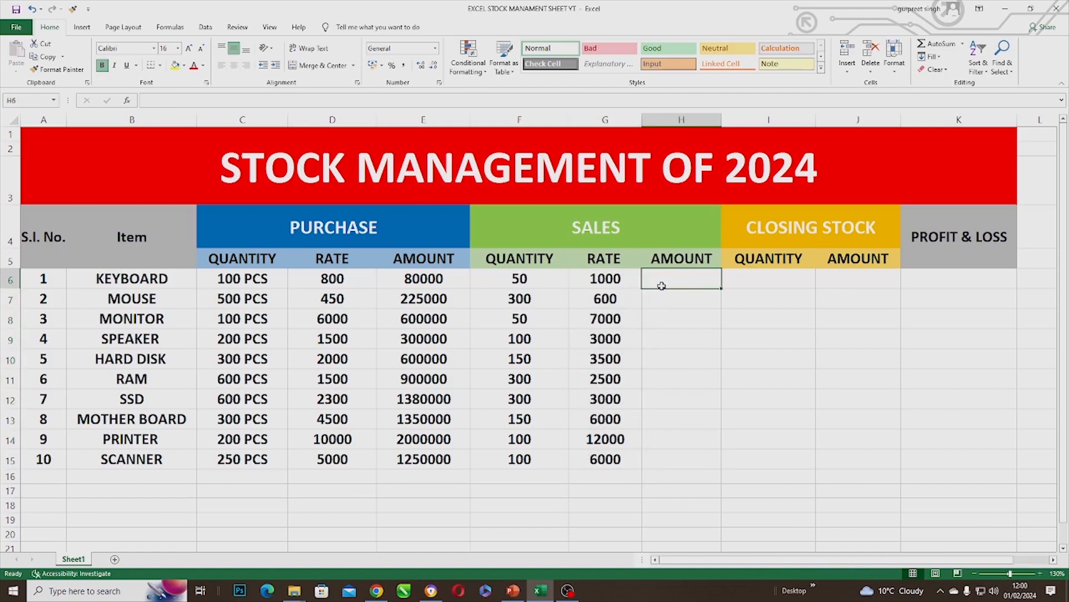
pyautogui.write('=')
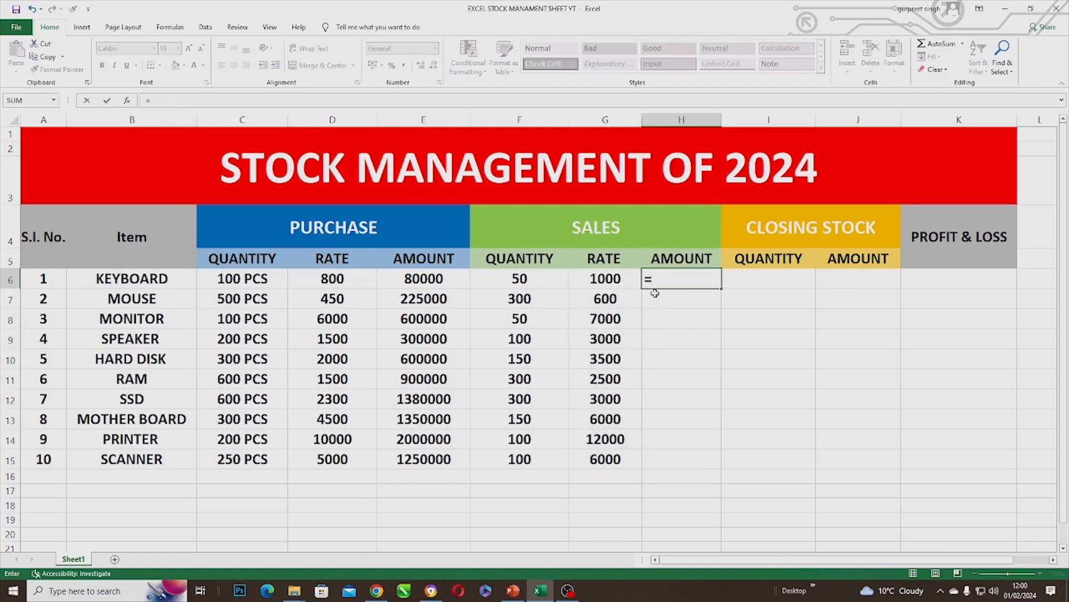
pyautogui.click(608, 281)
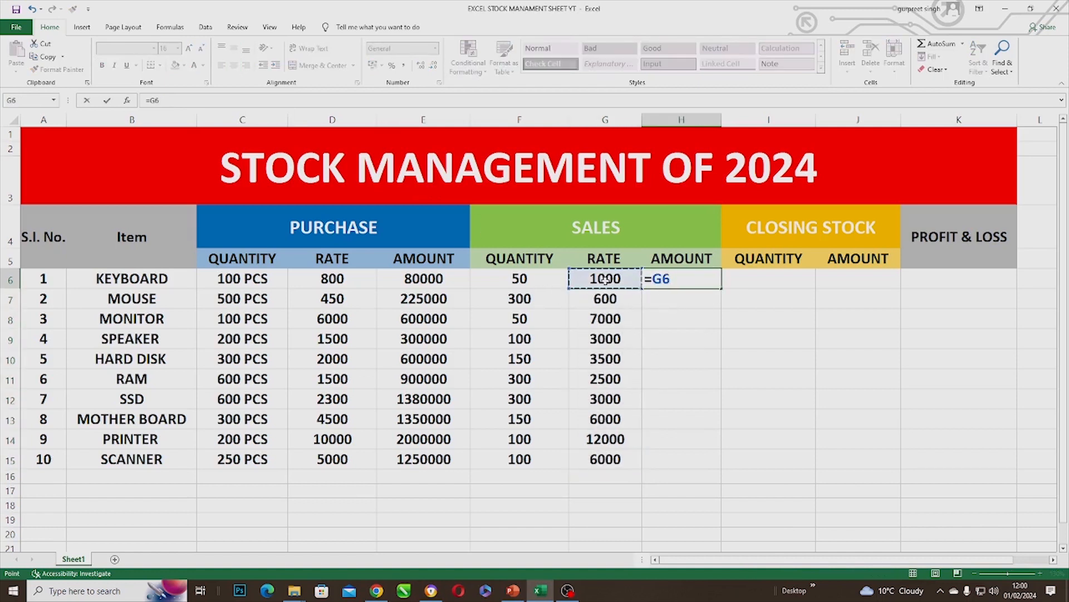
pyautogui.write('*')
pyautogui.click(519, 281)
pyautogui.press('Return')
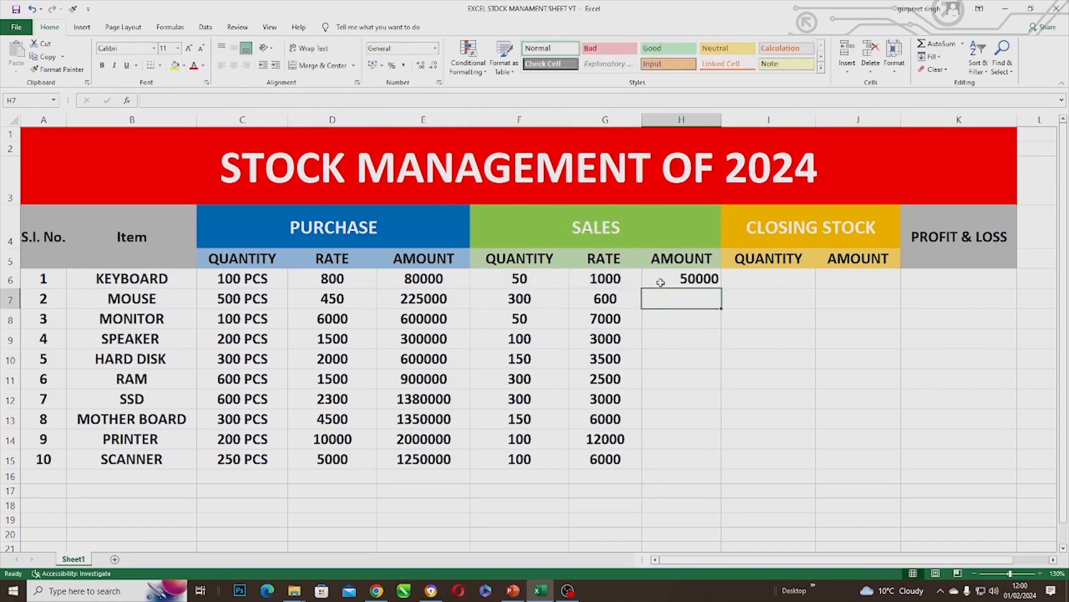
pyautogui.click(716, 284)
pyautogui.moveTo(722, 288); pyautogui.dragTo(704, 464)
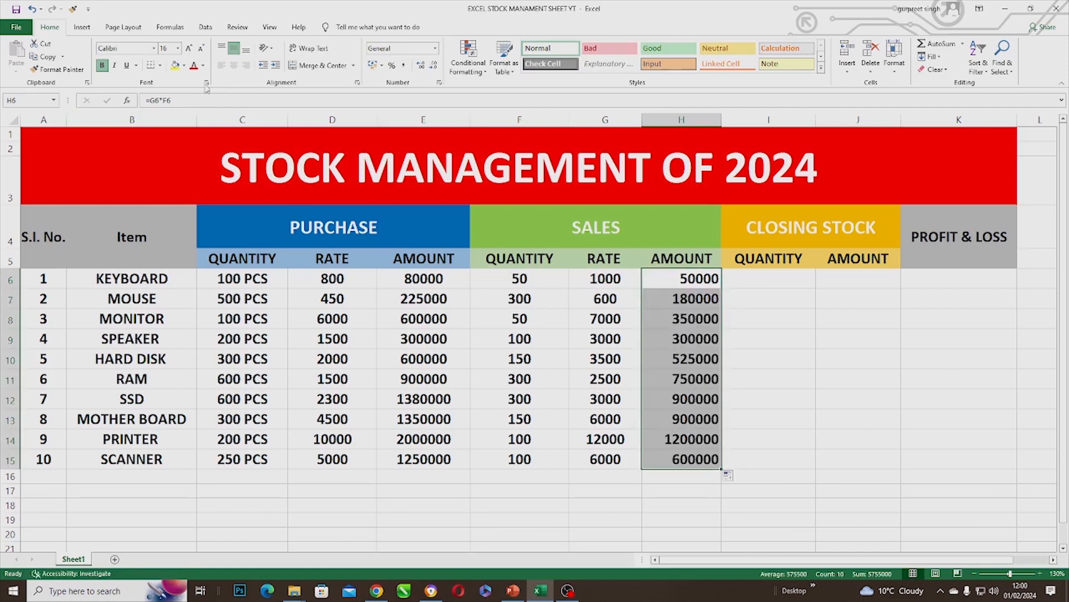
# Enter the closing stock quantities for keyboard through speaker in I6:I9: 50, 200, 50 and 100.
pyautogui.click(743, 279)
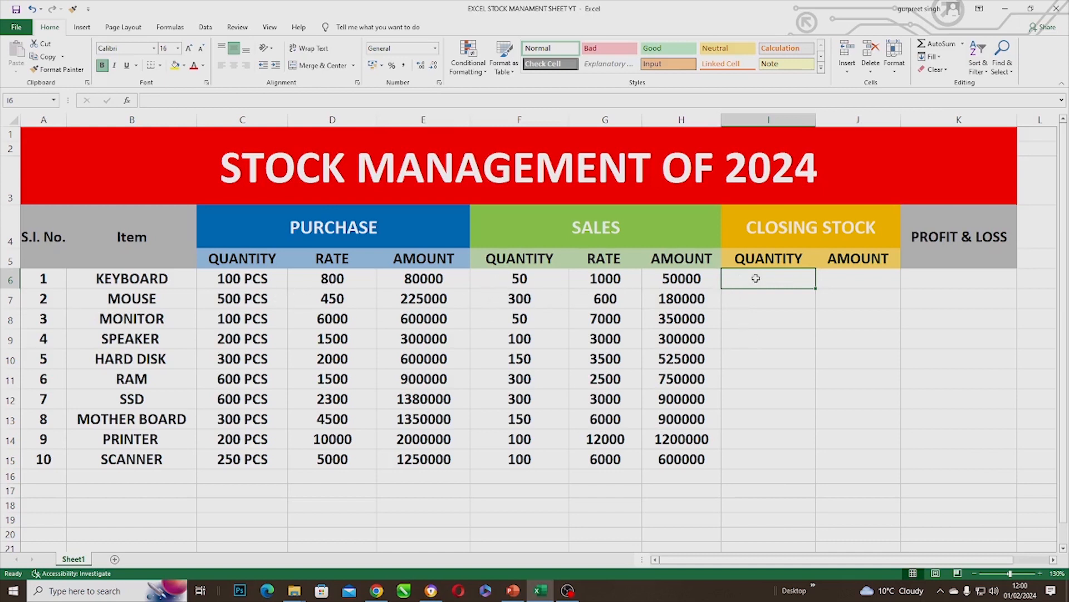
pyautogui.write('50')
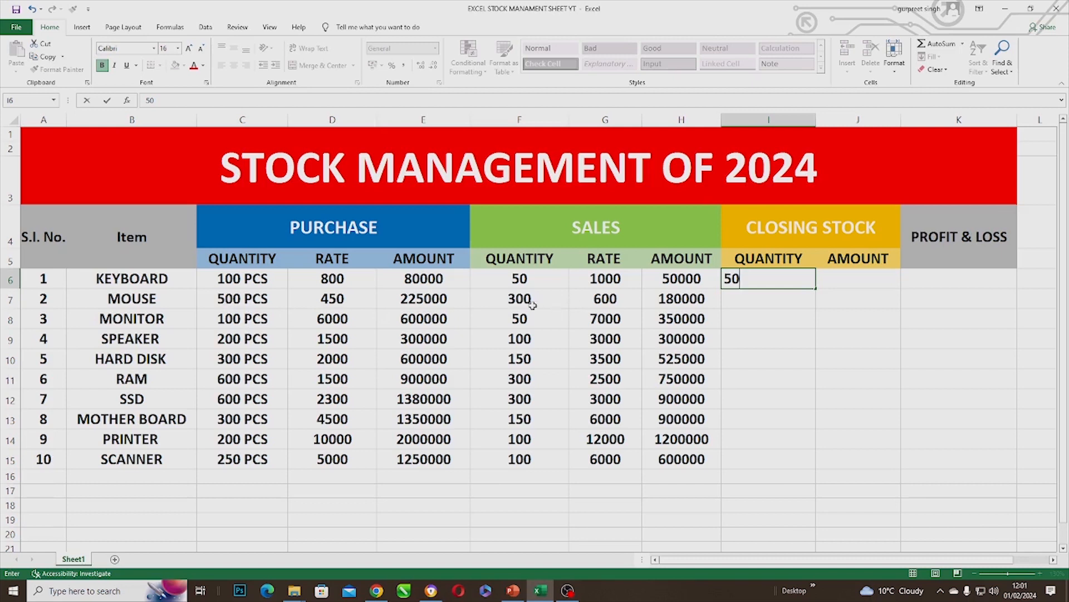
pyautogui.click(727, 303)
pyautogui.write('20')
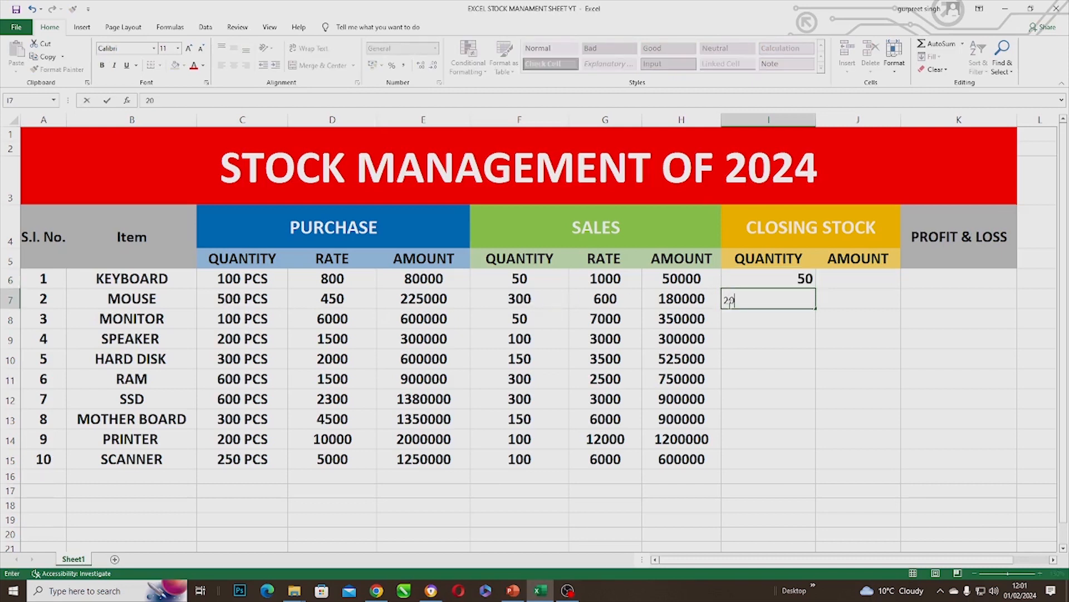
pyautogui.write('0')
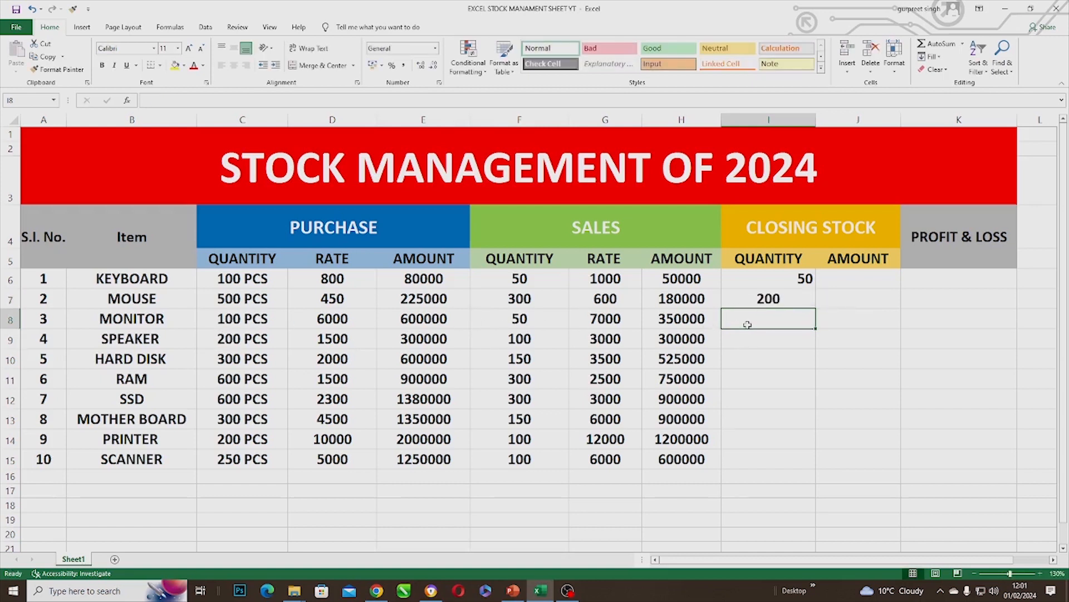
pyautogui.write('50')
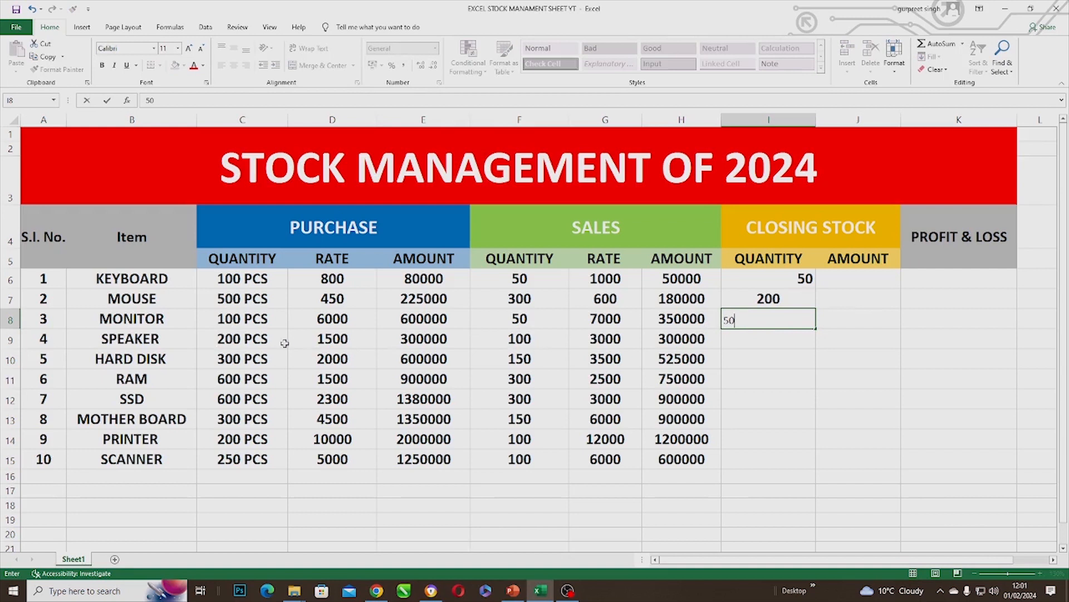
pyautogui.click(746, 340)
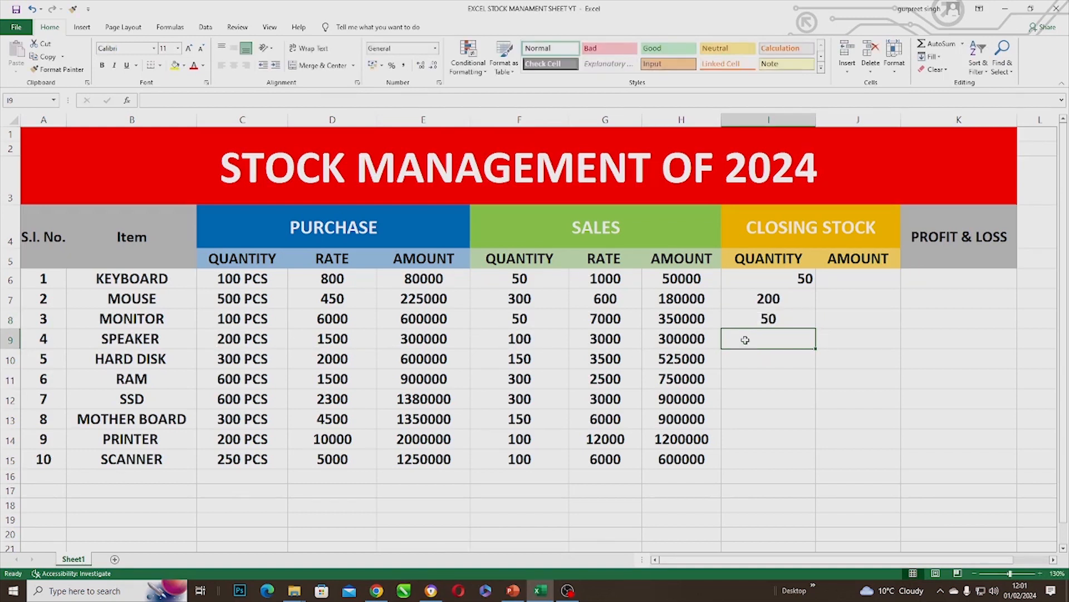
pyautogui.write('100')
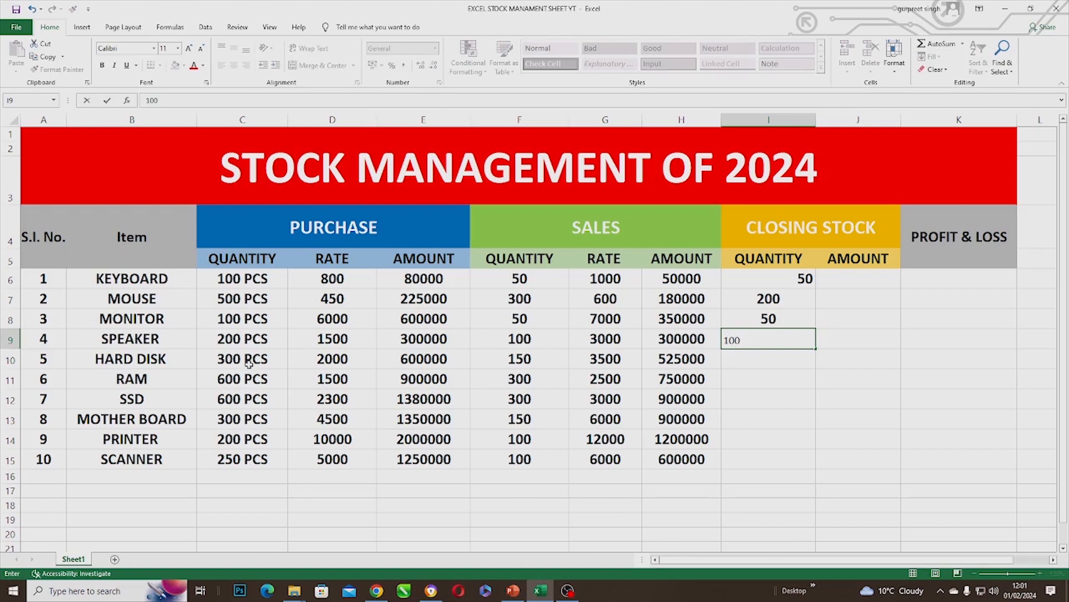
pyautogui.click(737, 359)
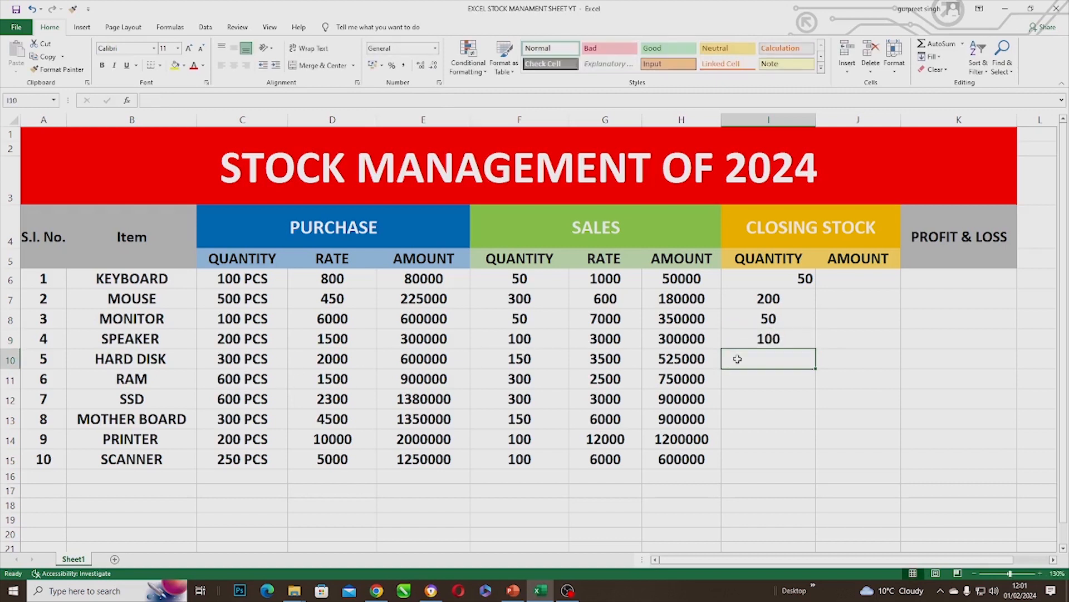
# Enter the closing stock quantities for hard disk, RAM and SSD in I10:I12: 150, 300 and 300.
pyautogui.write('150')
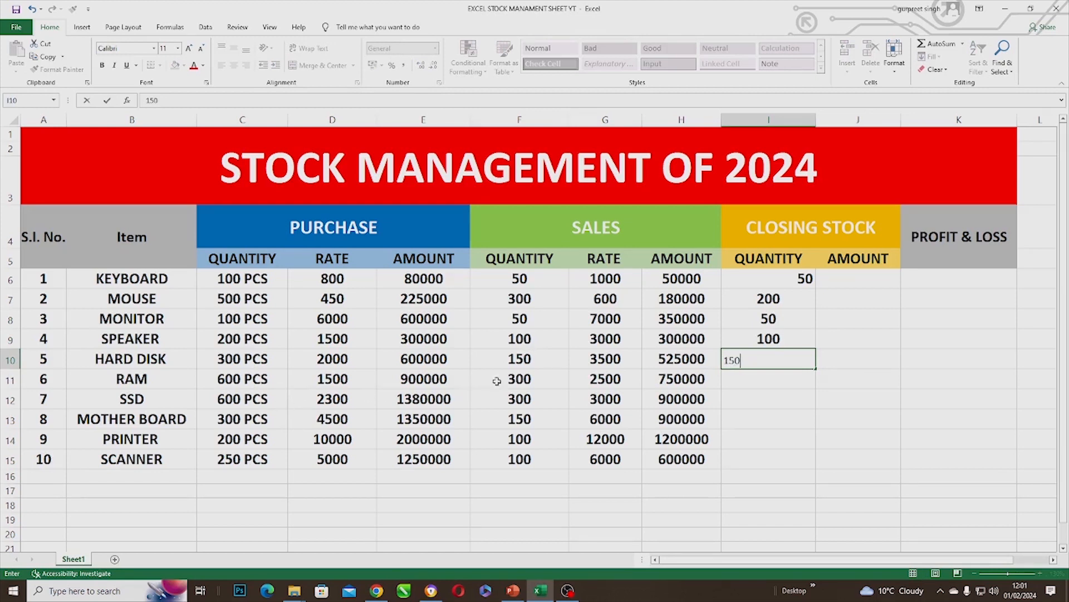
pyautogui.click(741, 375)
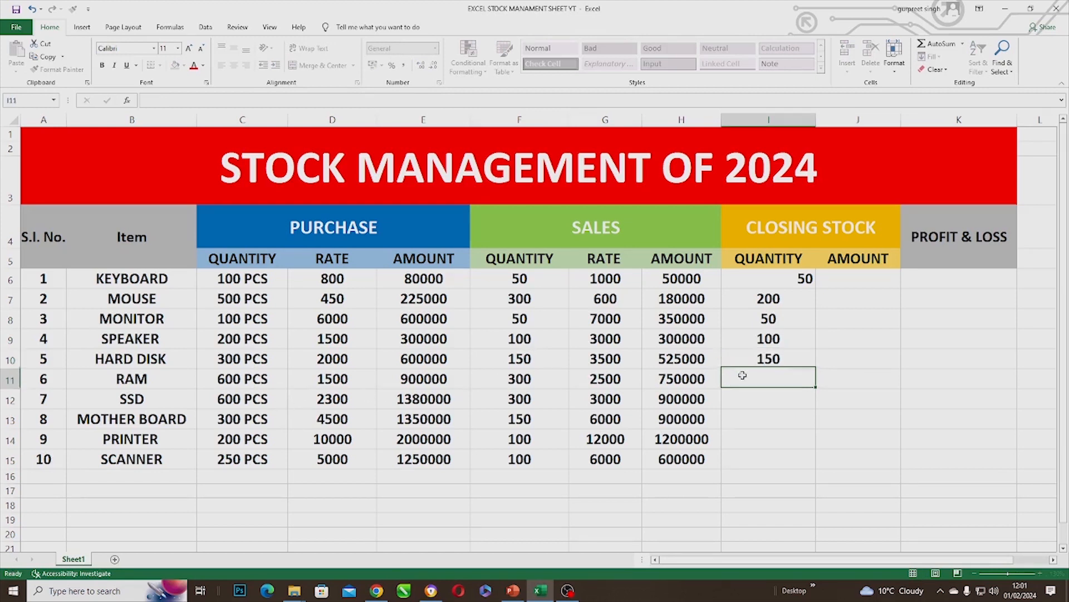
pyautogui.write('300')
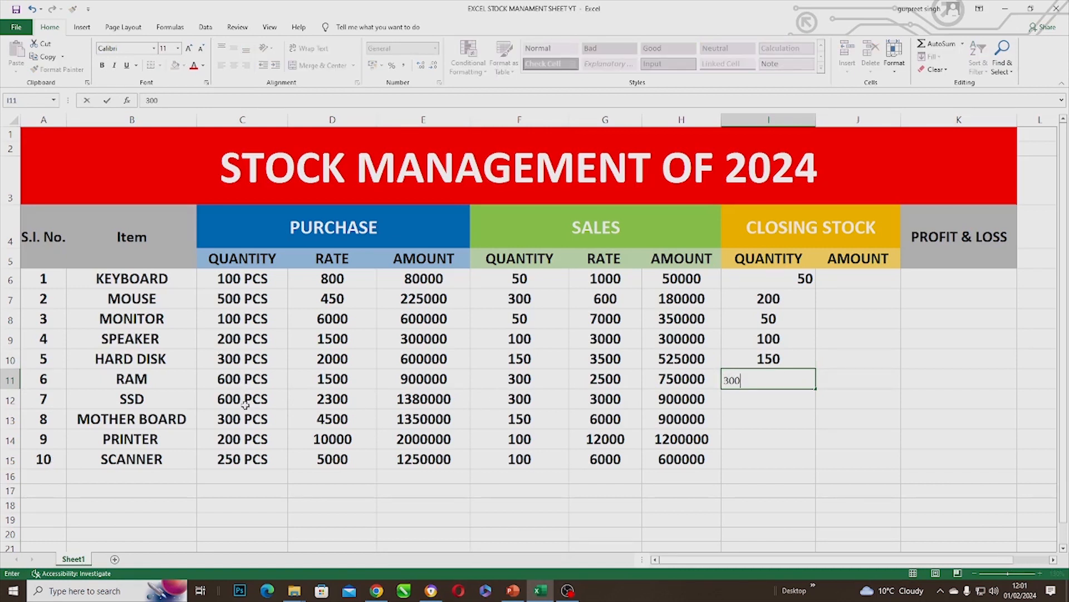
pyautogui.click(735, 399)
pyautogui.write('300')
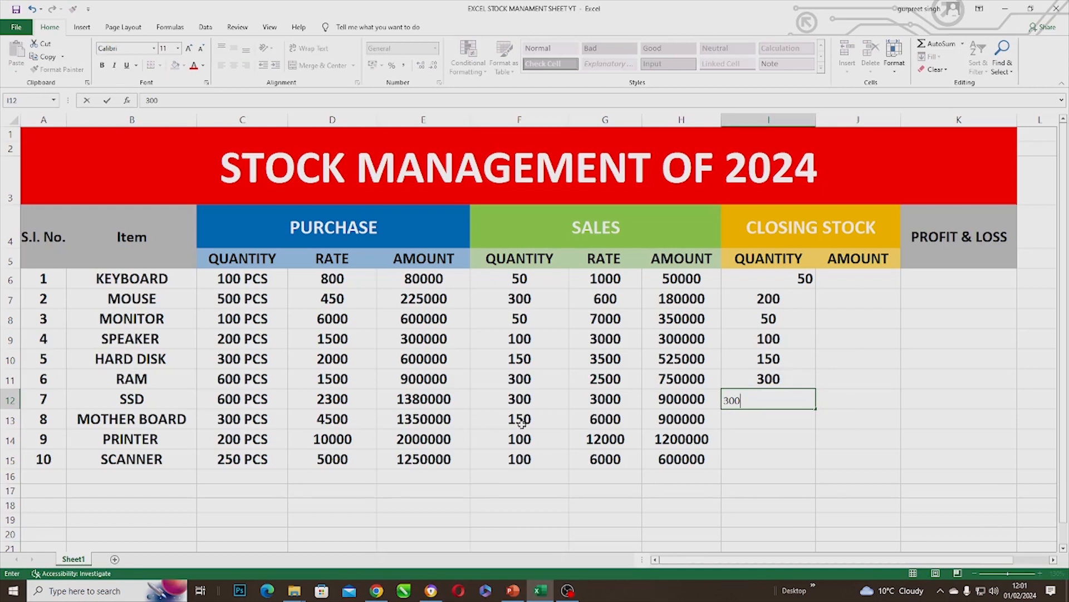
# Enter the closing stock quantities for mother board, printer and scanner in I13:I15 as 150, 100 and 150, and centre I6:I15 horizontally.
pyautogui.click(756, 417)
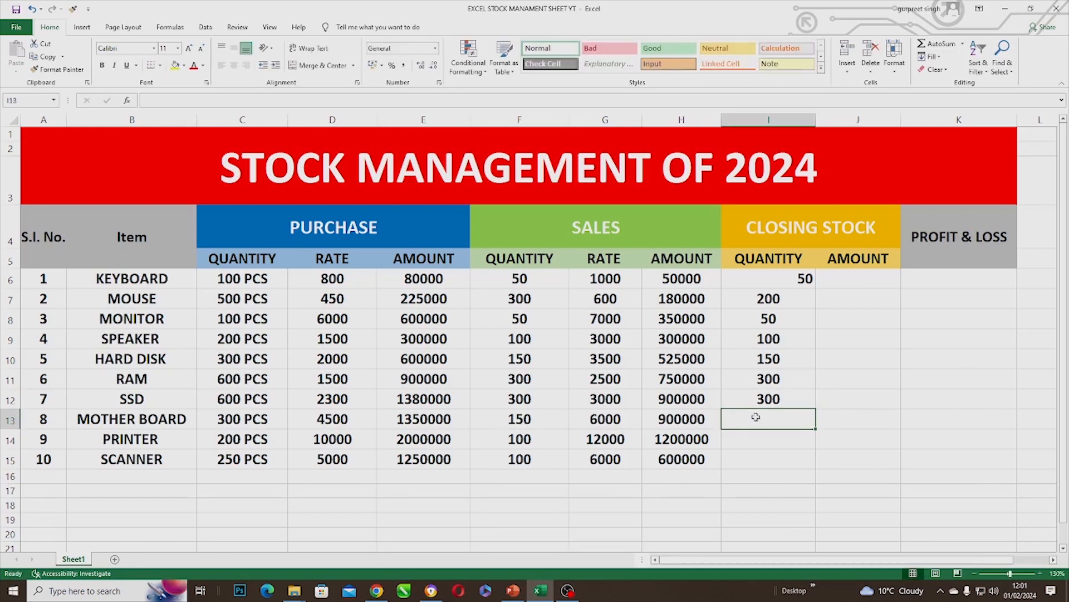
pyautogui.write('150')
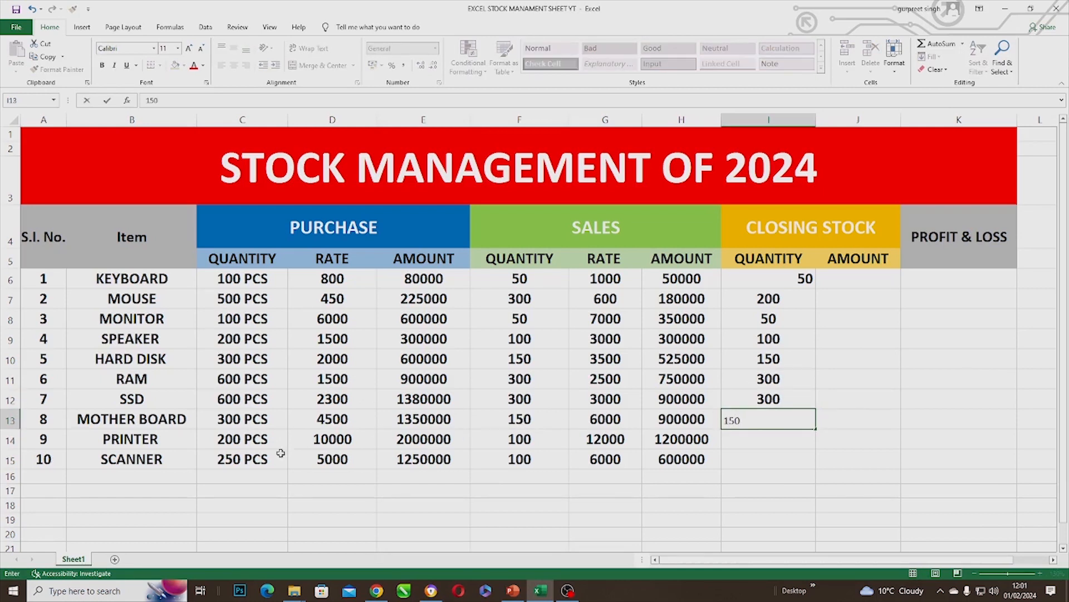
pyautogui.click(742, 441)
pyautogui.write('100')
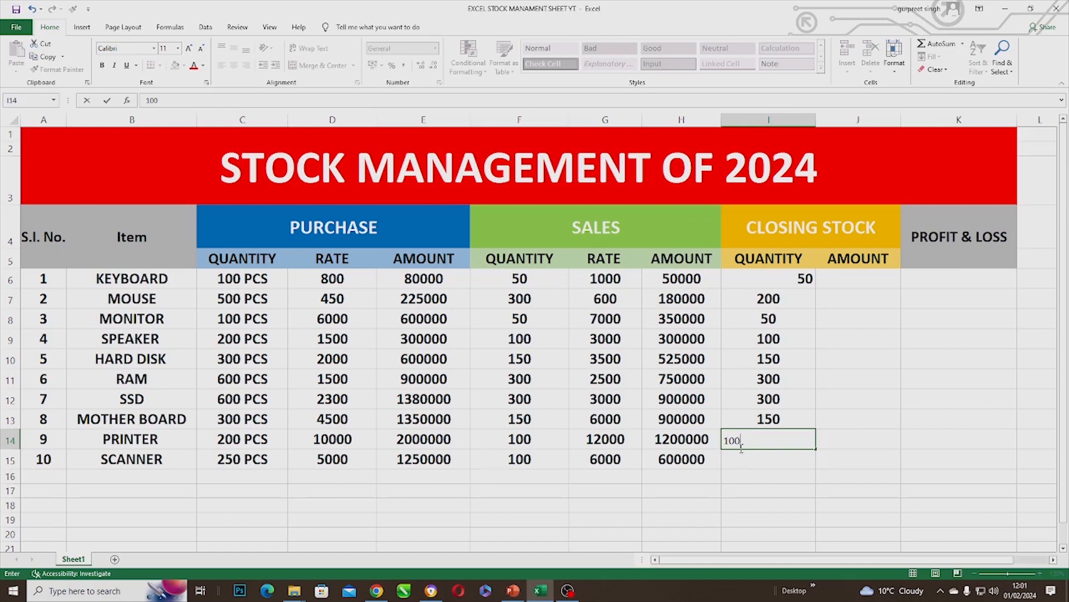
pyautogui.click(748, 460)
pyautogui.write('150')
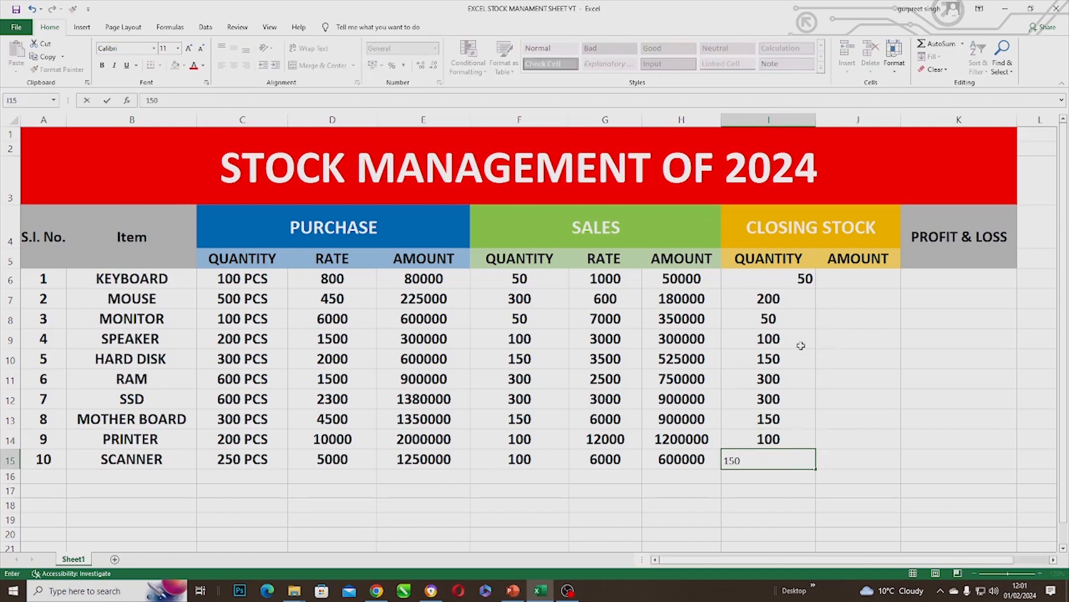
pyautogui.click(805, 281)
pyautogui.moveTo(774, 278); pyautogui.dragTo(774, 459)
pyautogui.click(234, 66)
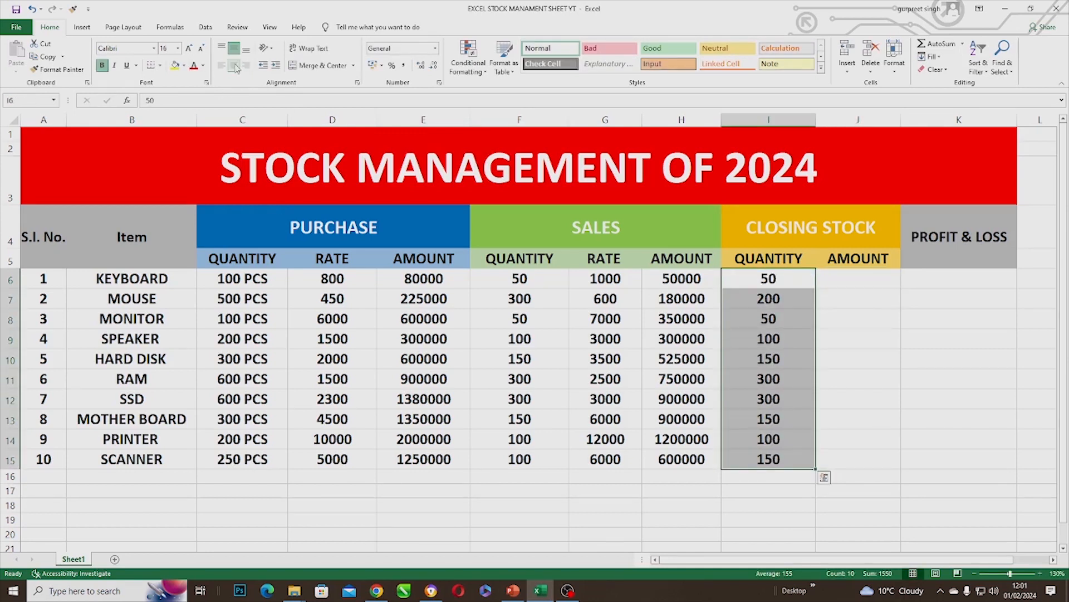
# Calculate the keyboard's closing stock amount in J6 with the formula =I6*D6.
pyautogui.click(835, 271)
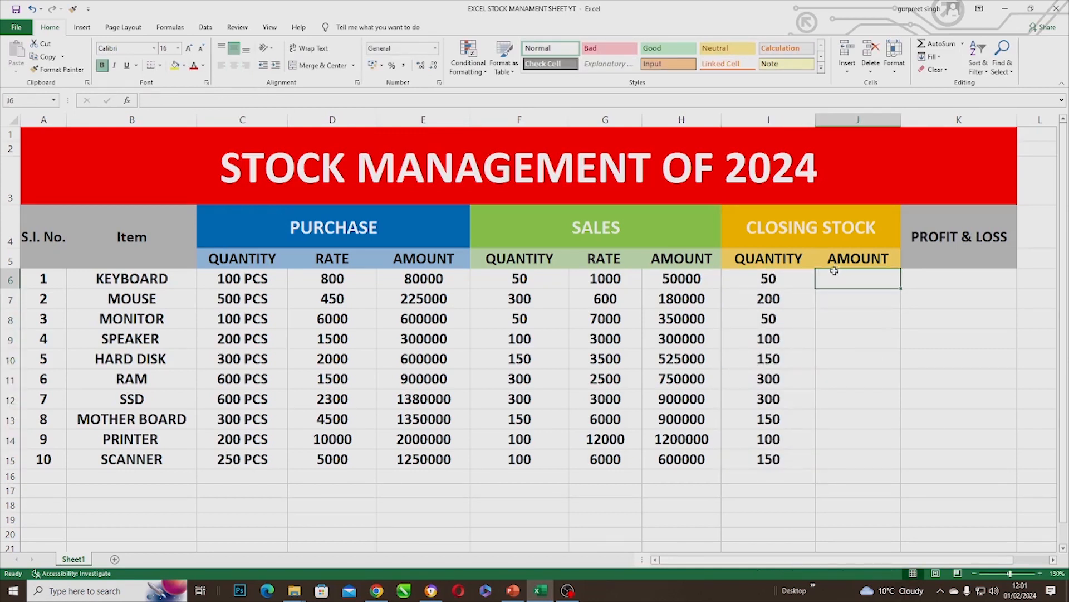
pyautogui.write('=')
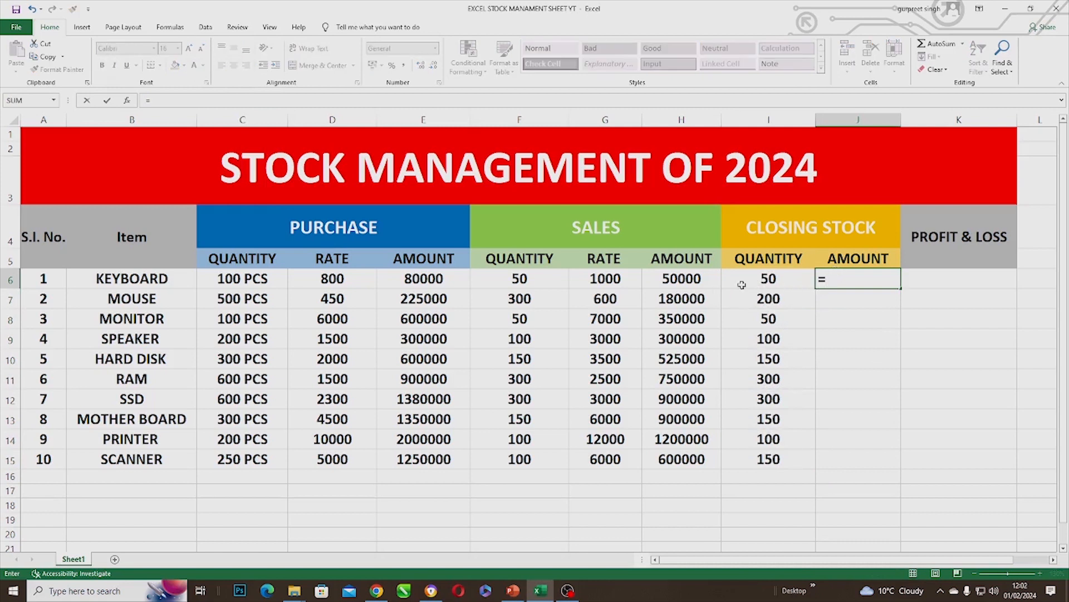
pyautogui.click(773, 278)
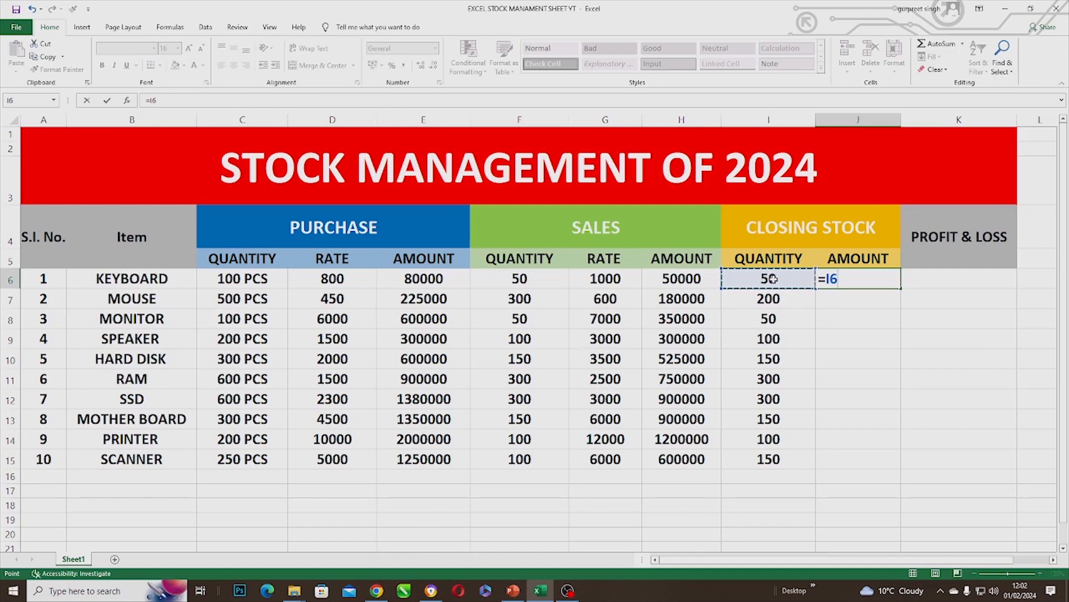
pyautogui.write('*')
pyautogui.click(324, 281)
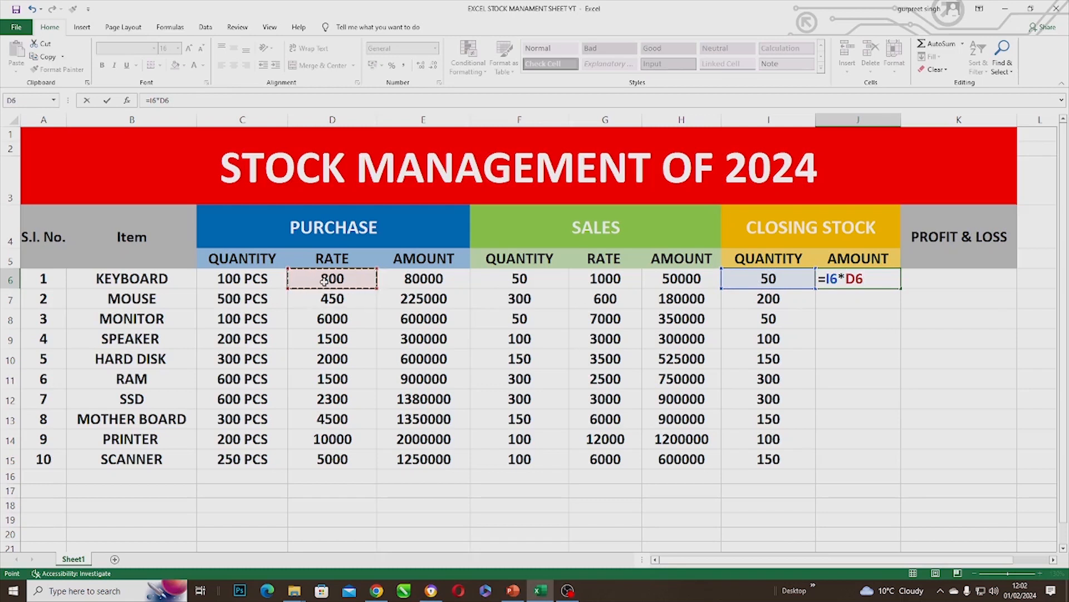
pyautogui.press('Return')
# Fill the closing stock amount formula from J6 down to J15 and centre the amounts horizontally.
pyautogui.click(818, 281)
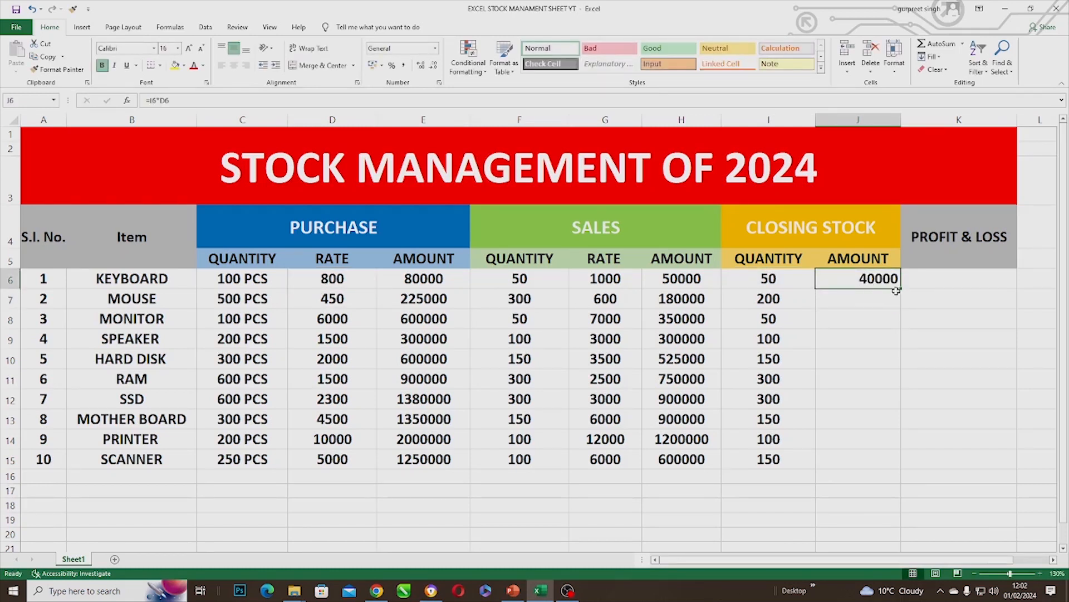
pyautogui.moveTo(902, 288); pyautogui.dragTo(891, 464)
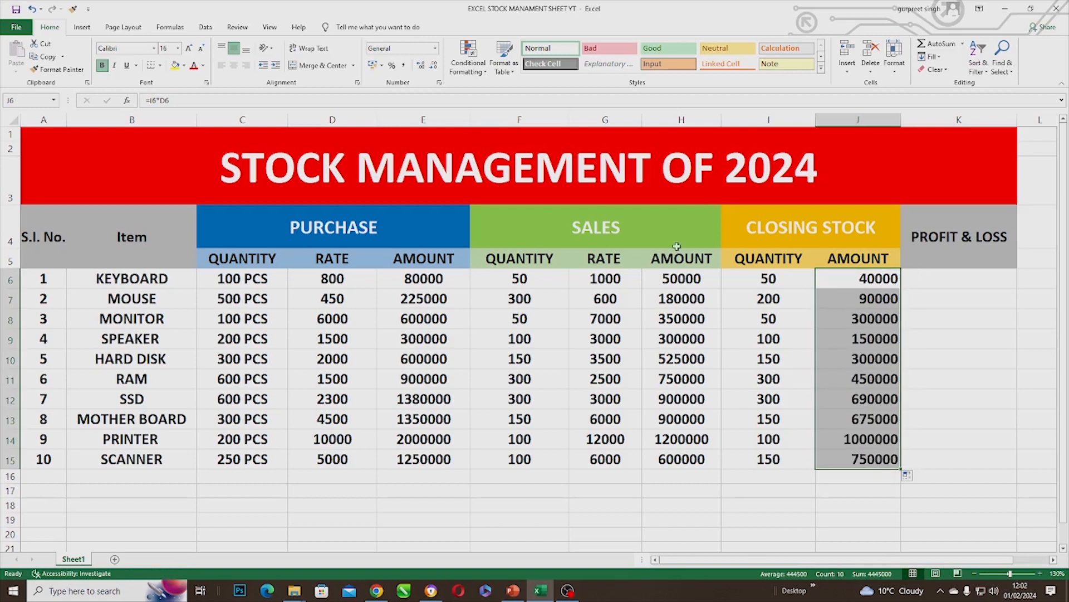
pyautogui.click(234, 65)
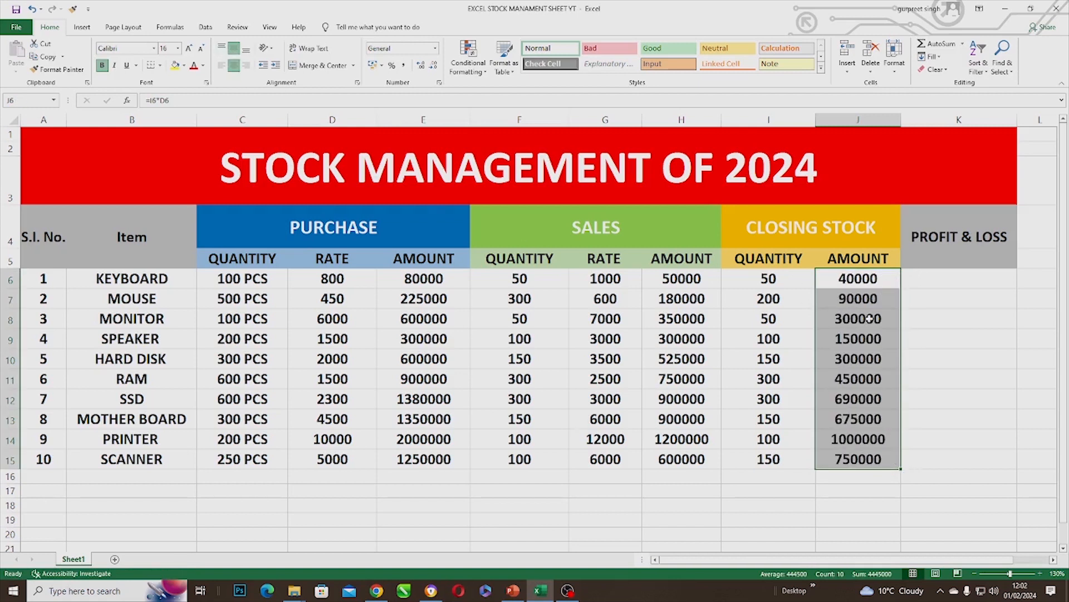
# Calculate the keyboard's profit and loss in K6 with the formula =J6+H6-E6.
pyautogui.click(925, 277)
pyautogui.write('=')
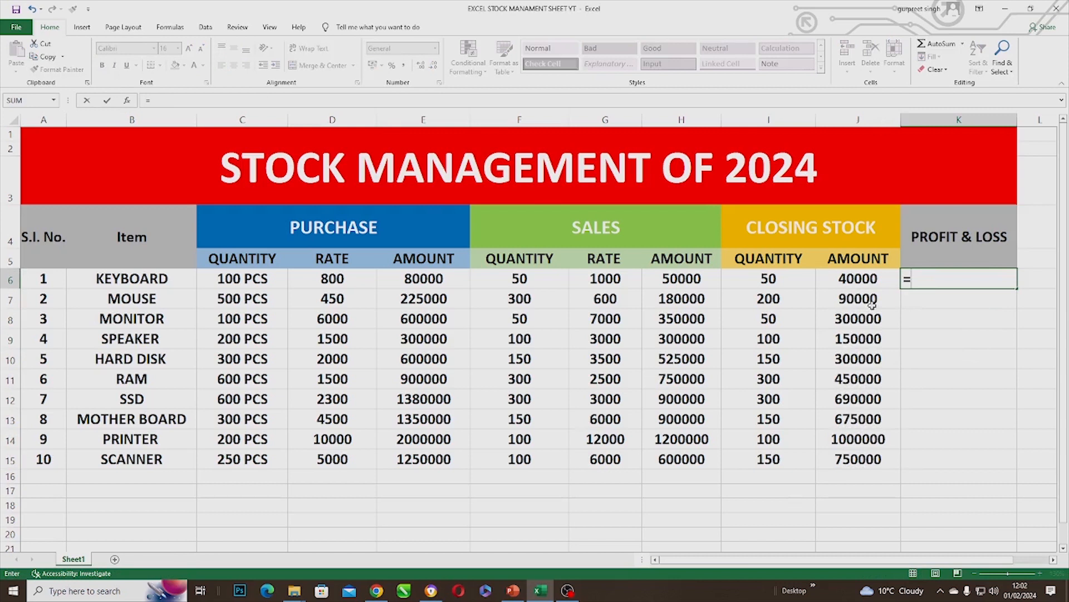
pyautogui.click(850, 280)
pyautogui.write('+')
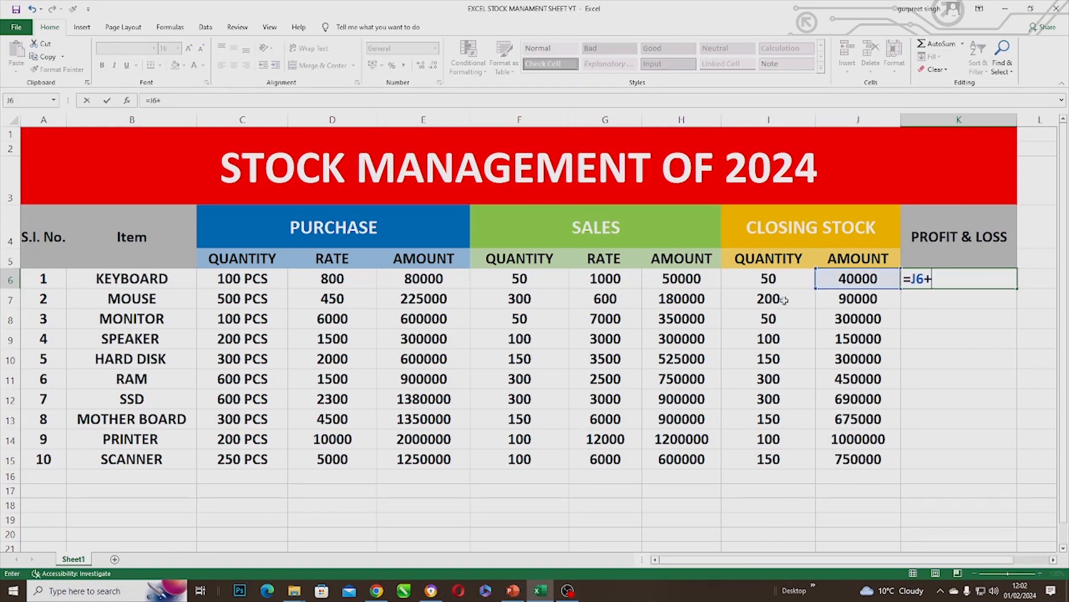
pyautogui.click(660, 279)
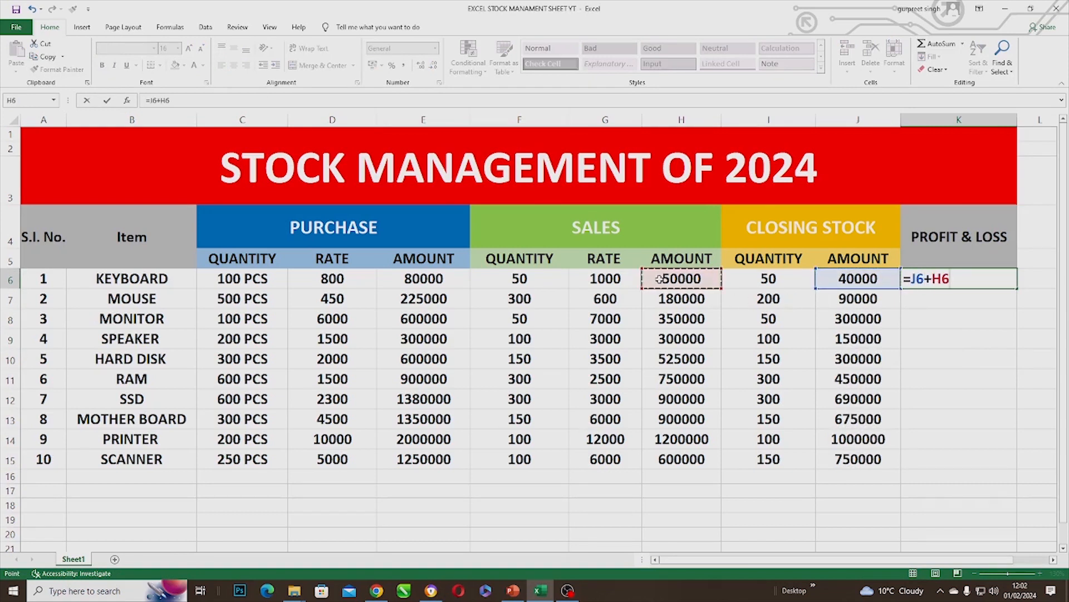
pyautogui.write('-')
pyautogui.click(402, 278)
pyautogui.press('Return')
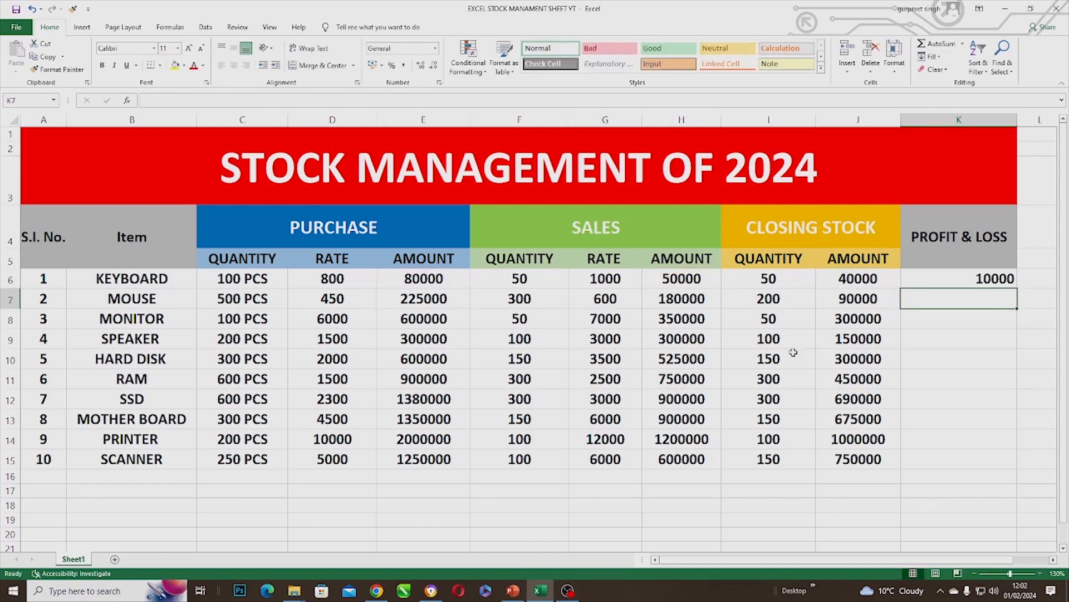
# Fill the profit and loss formula from K6 down to K15 and centre the results horizontally.
pyautogui.click(918, 278)
pyautogui.moveTo(1017, 288); pyautogui.dragTo(1002, 462)
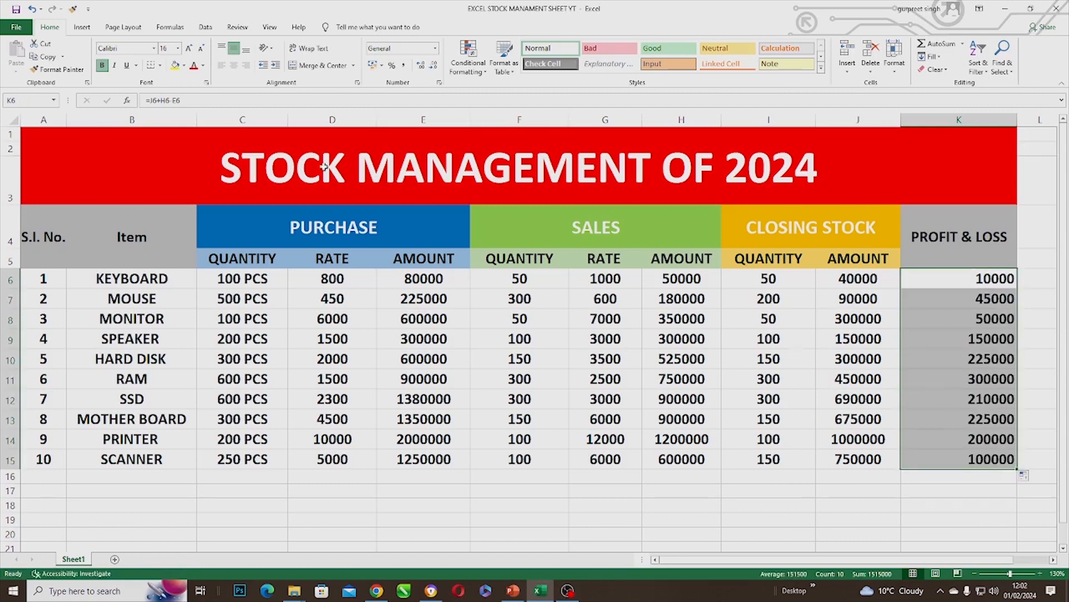
pyautogui.click(234, 66)
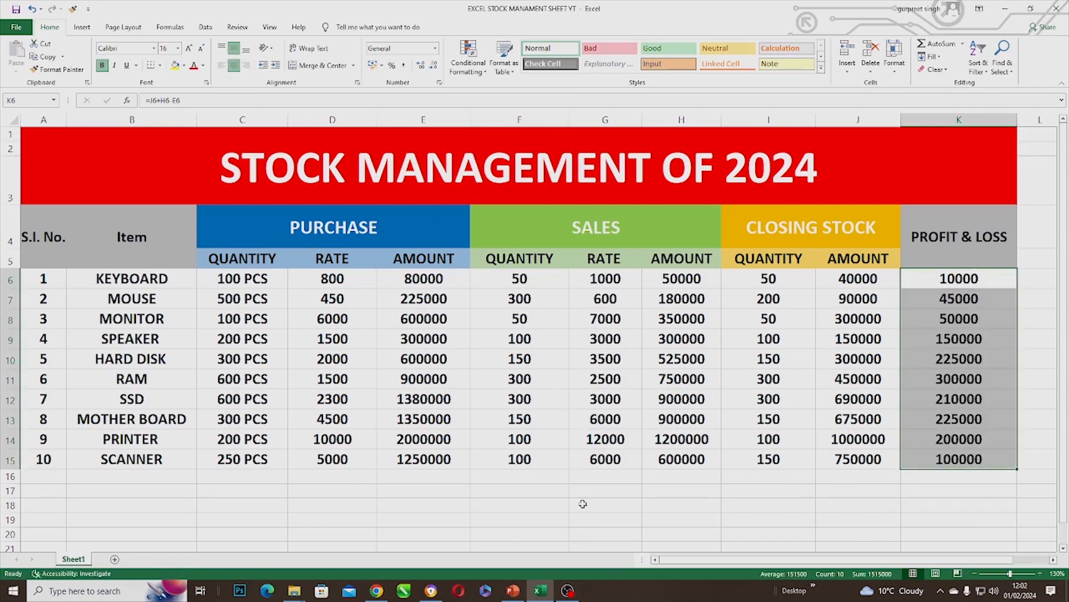